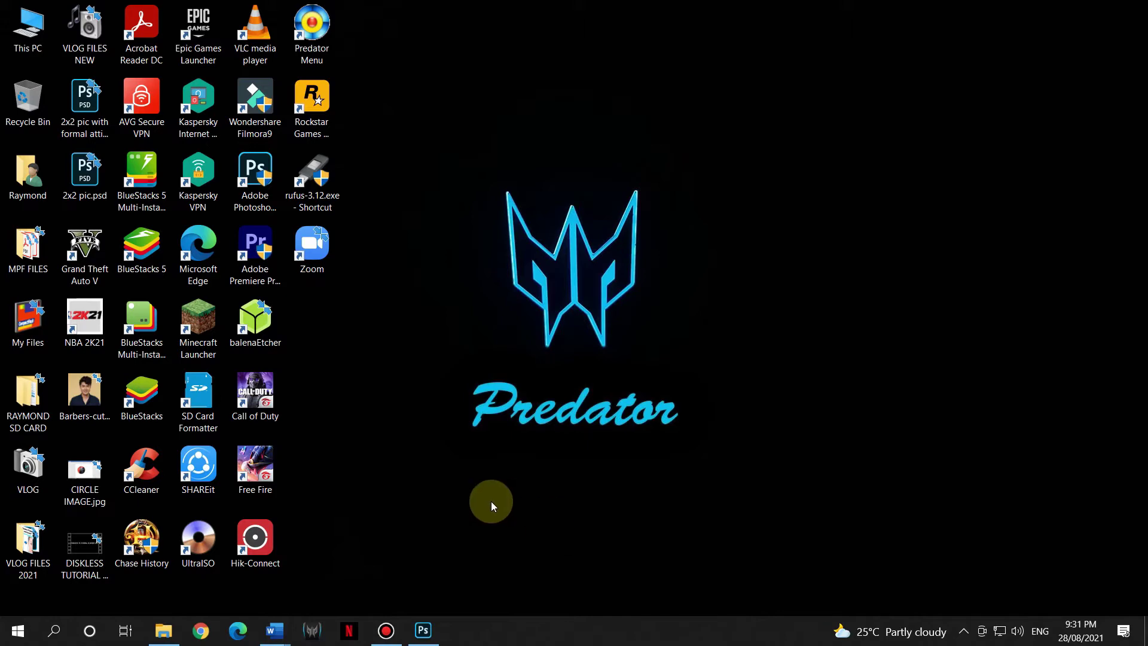
In Photoshop, convert the portrait's locked Background layer into an unlocked Layer 0
click(426, 630)
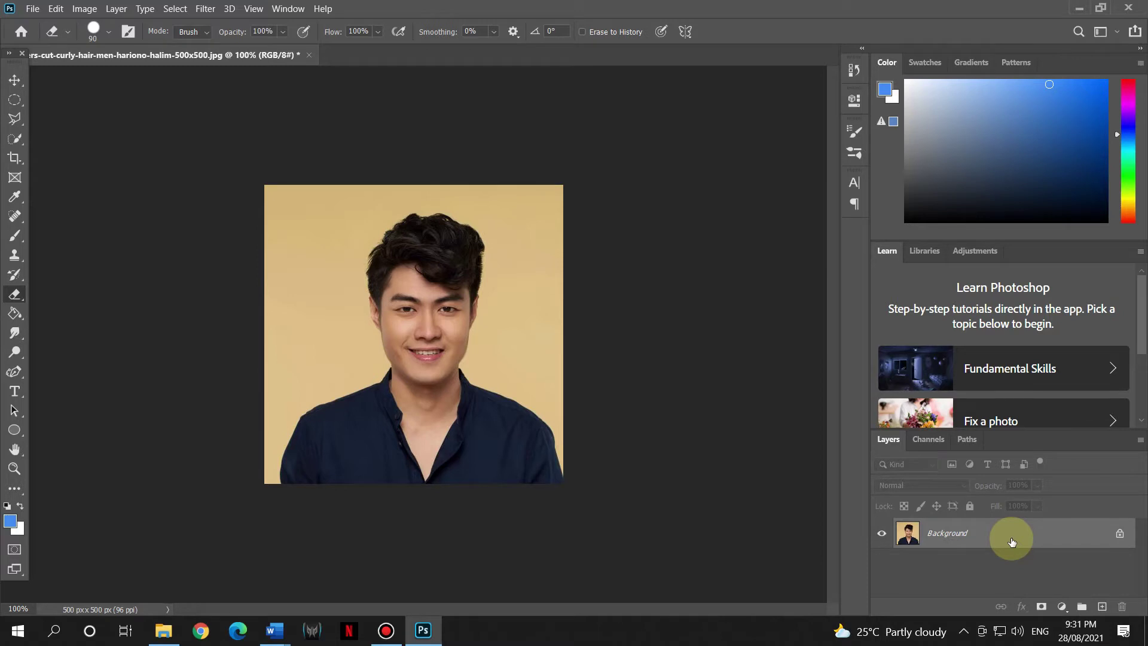
double_click(1011, 541)
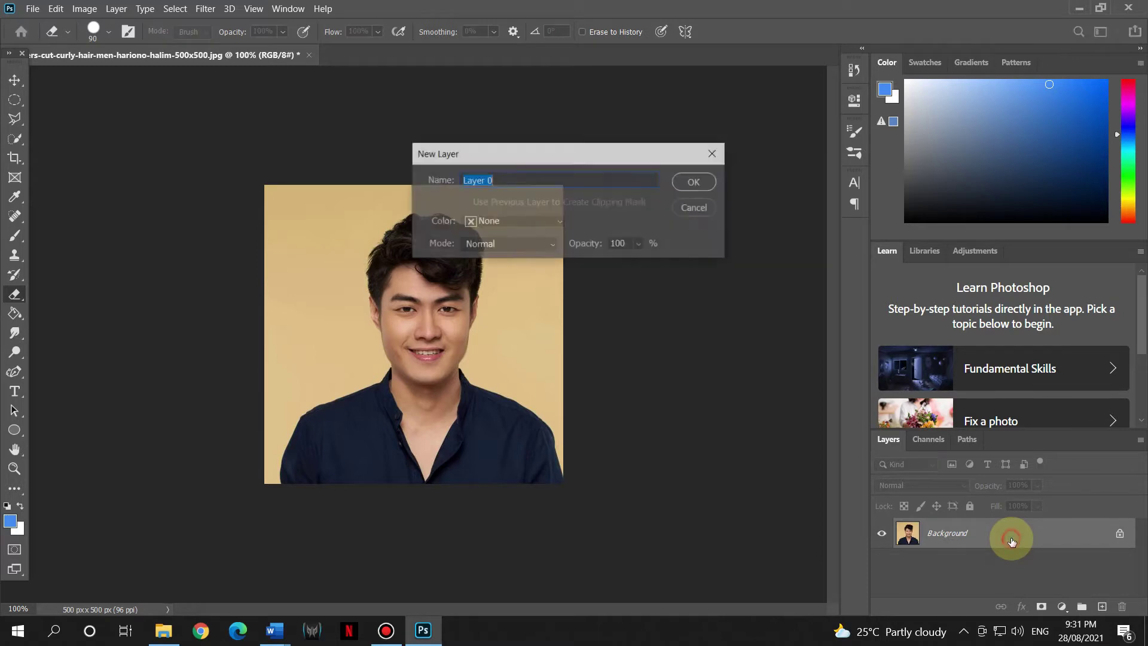
click(695, 183)
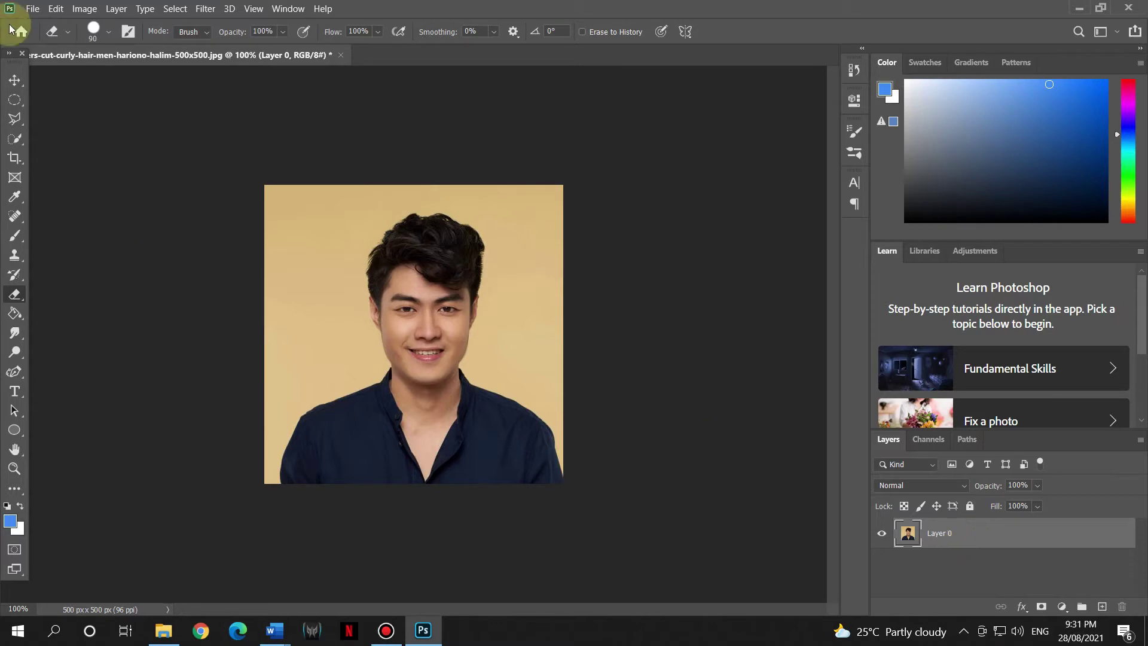
Draw a 457 × 457 px circular ellipse path in Path mode around the man's head and shoulders
click(17, 439)
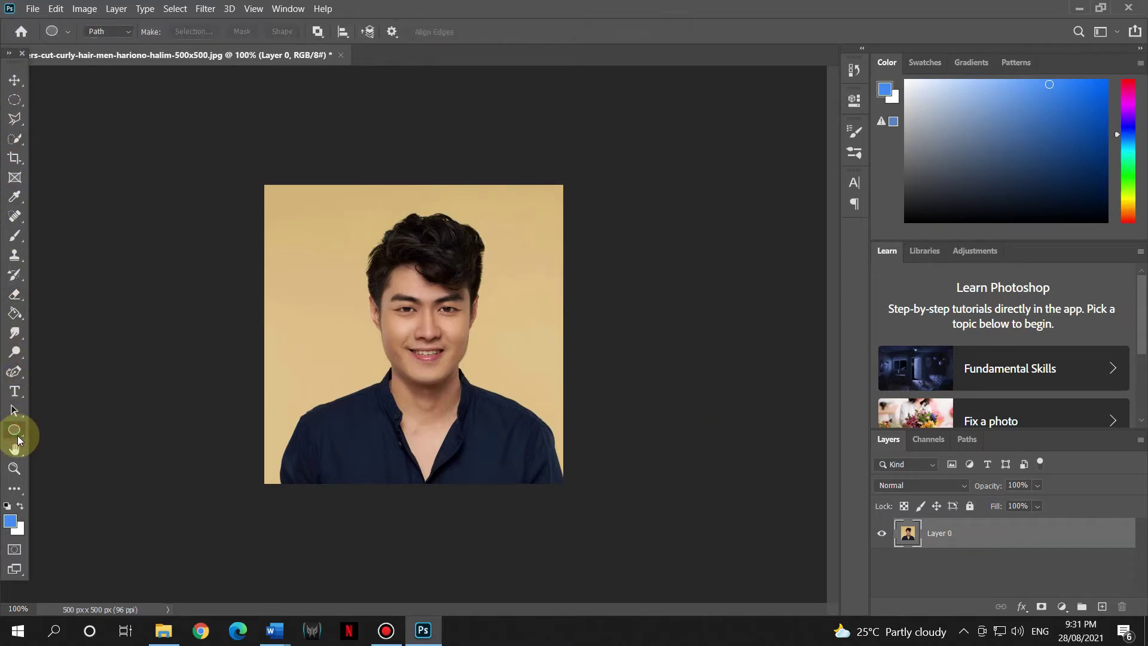
right_click(15, 433)
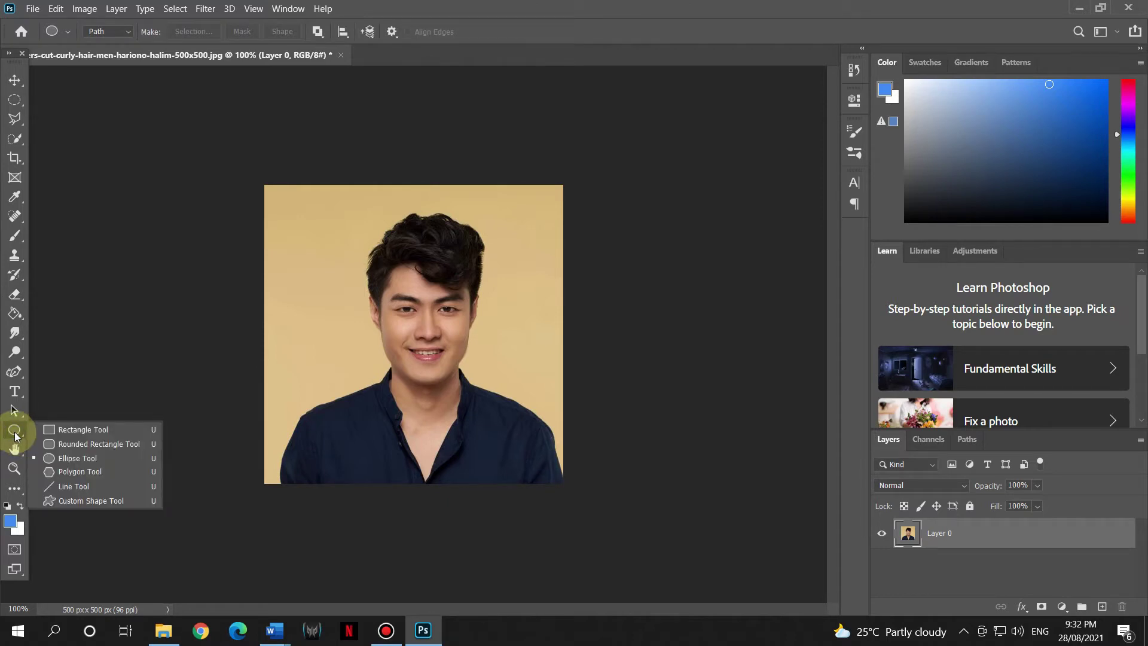
click(65, 458)
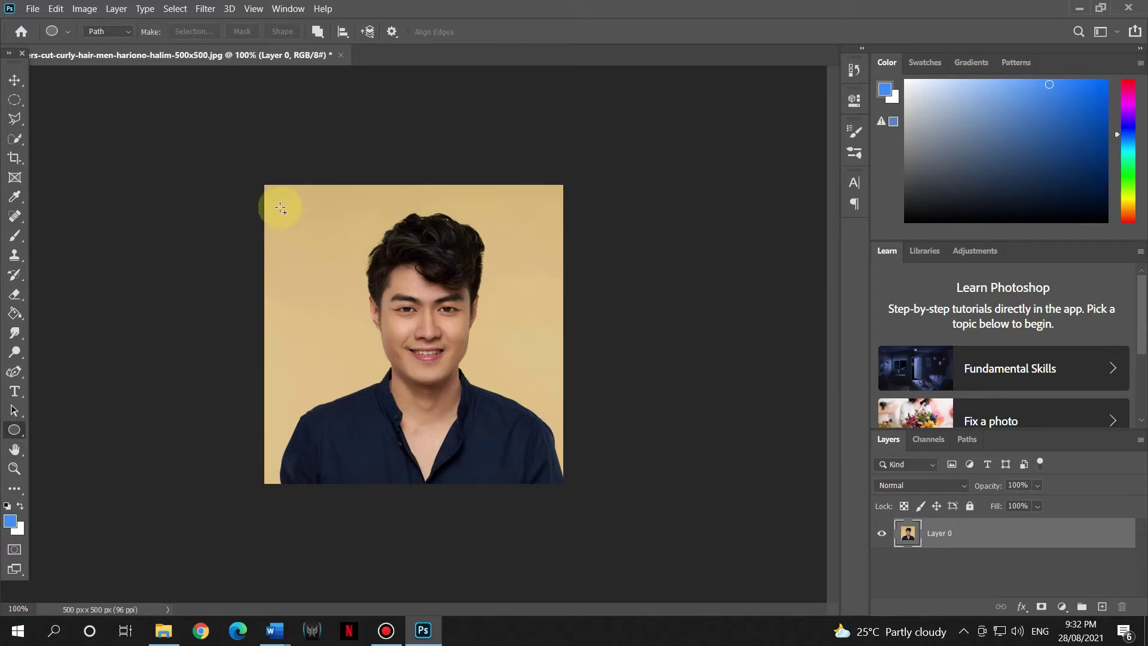
mouse_move(280, 208)
mouse_down()
mouse_move(593, 481)
mouse_move(622, 483)
mouse_up()
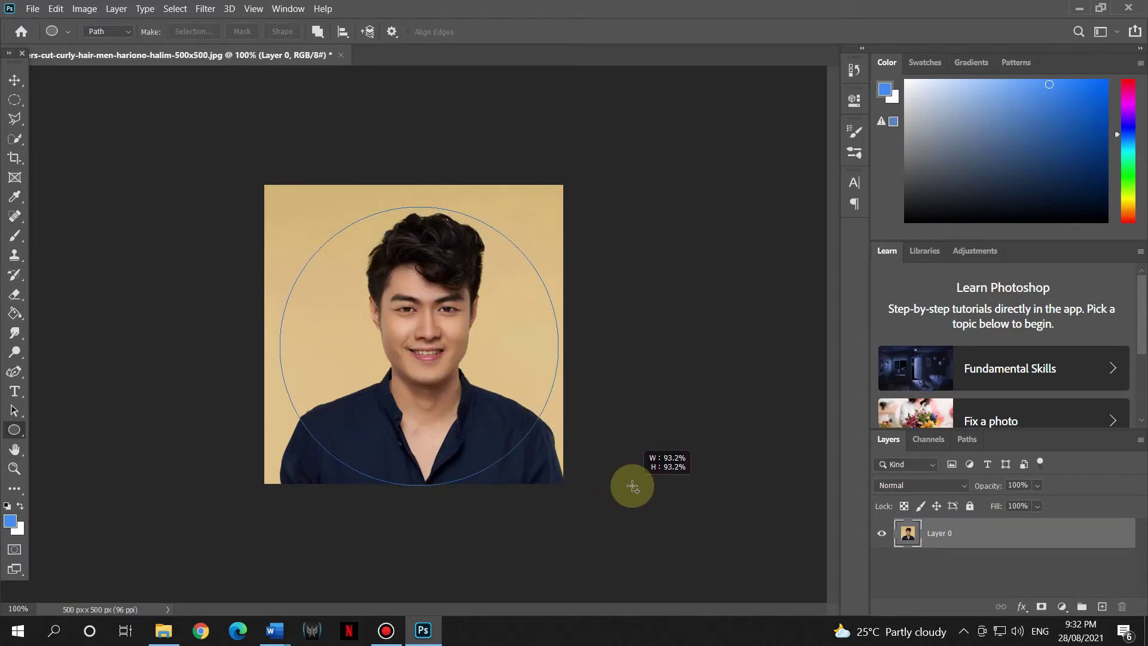
drag(622, 483, 619, 480)
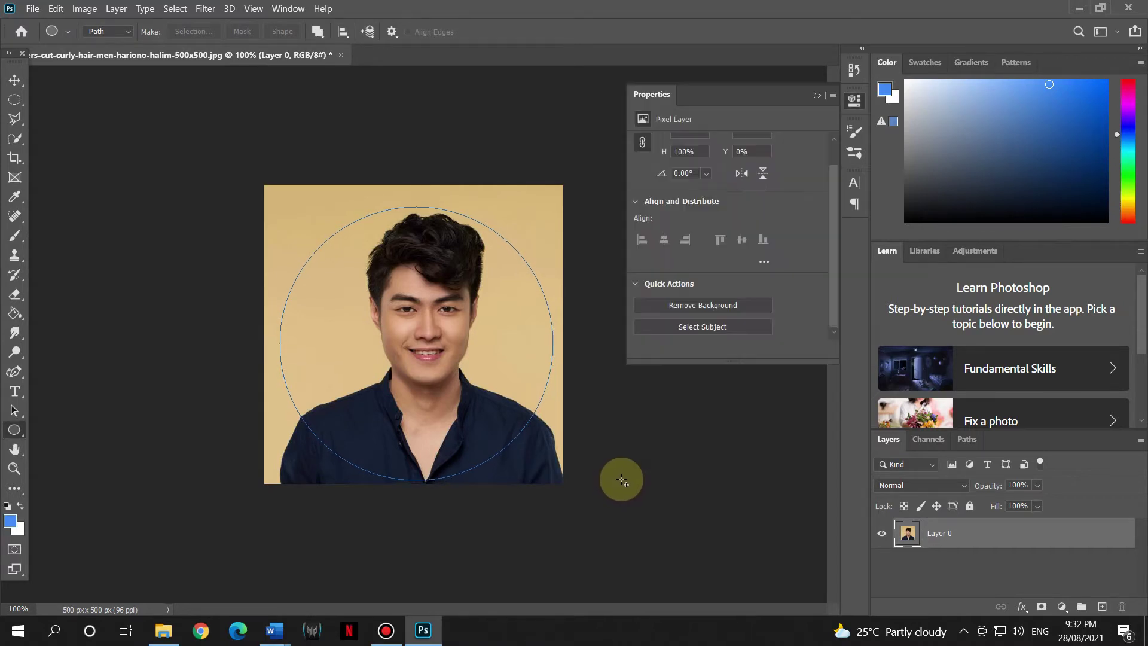
click(819, 97)
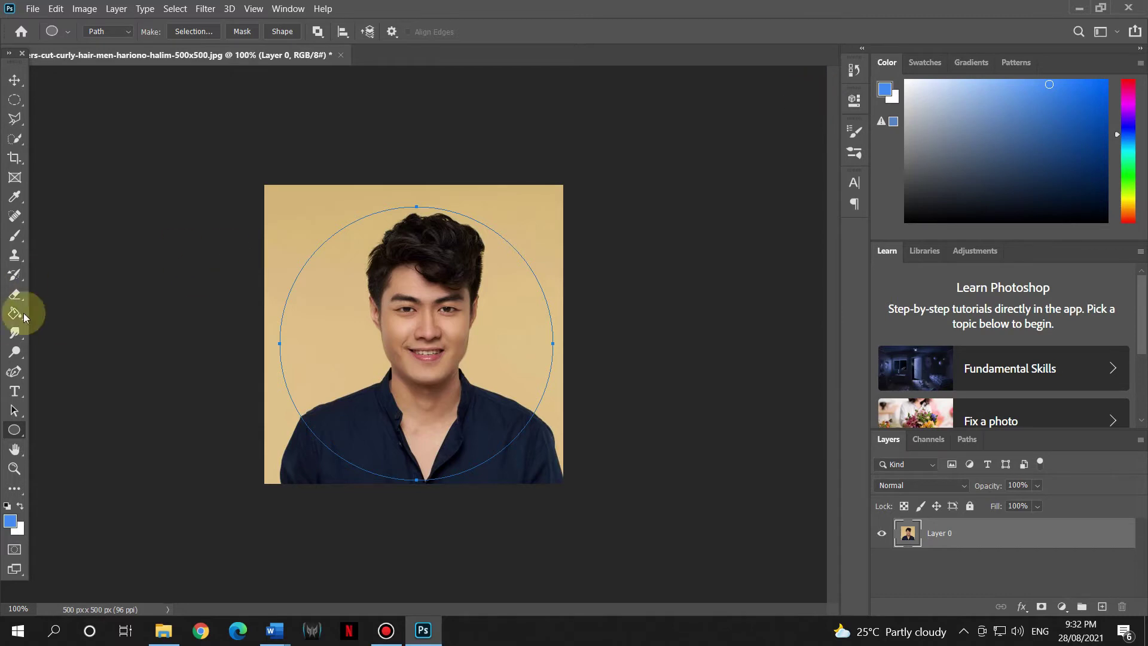
Drag and nudge the circle path with the Path Selection Tool to centre it on the face
click(14, 410)
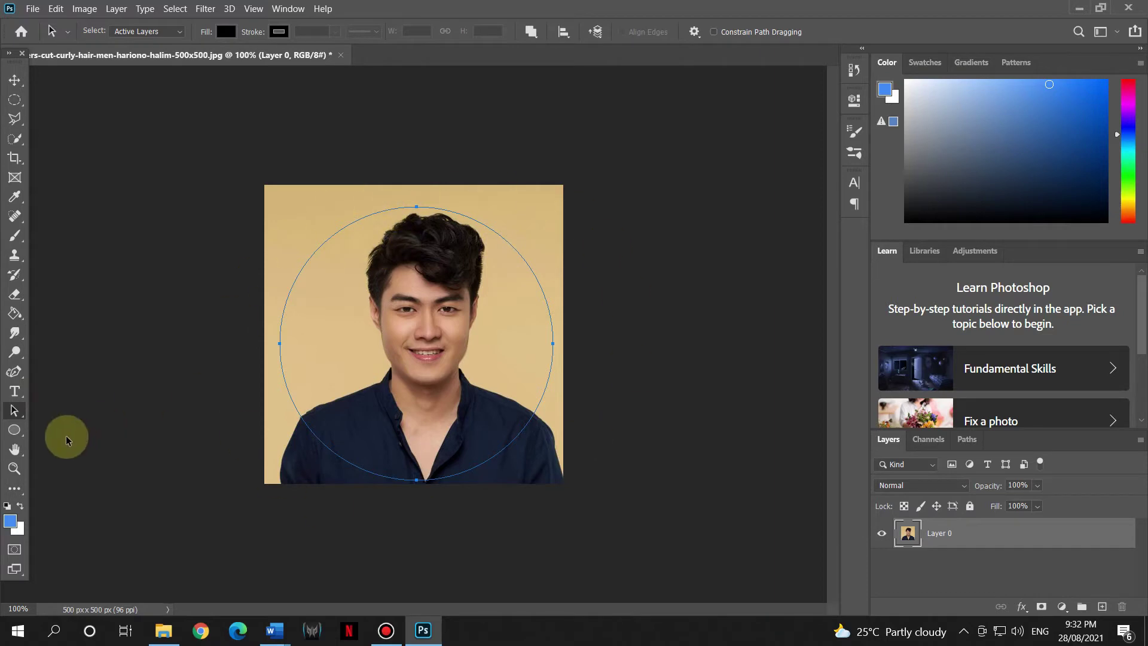
click(15, 411)
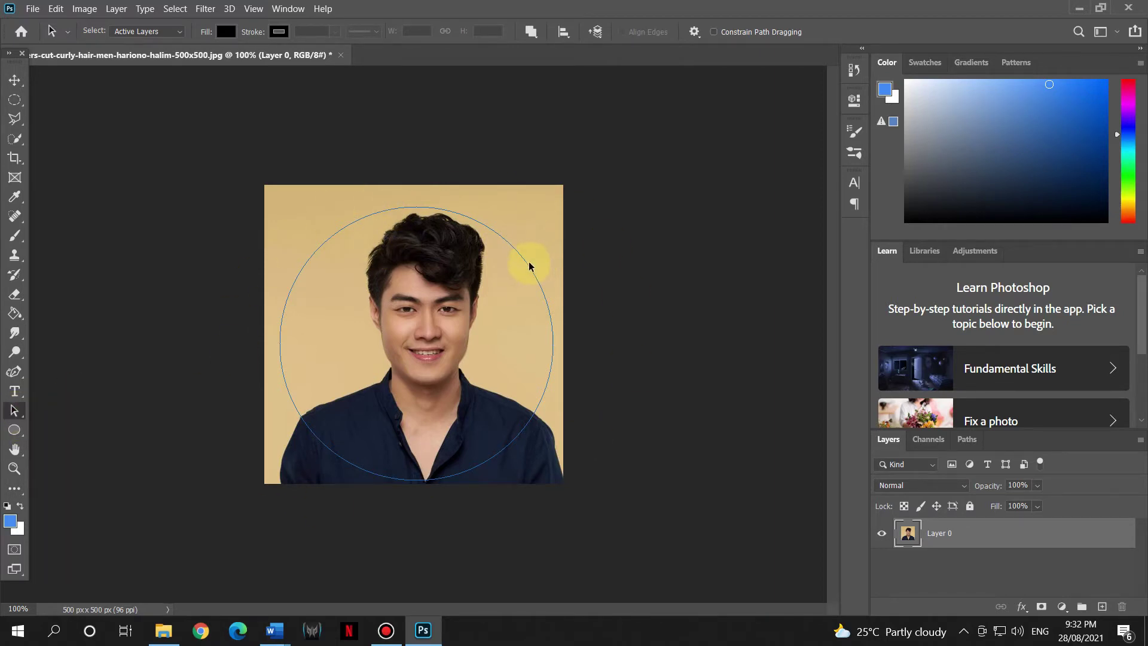
drag(529, 263, 535, 259)
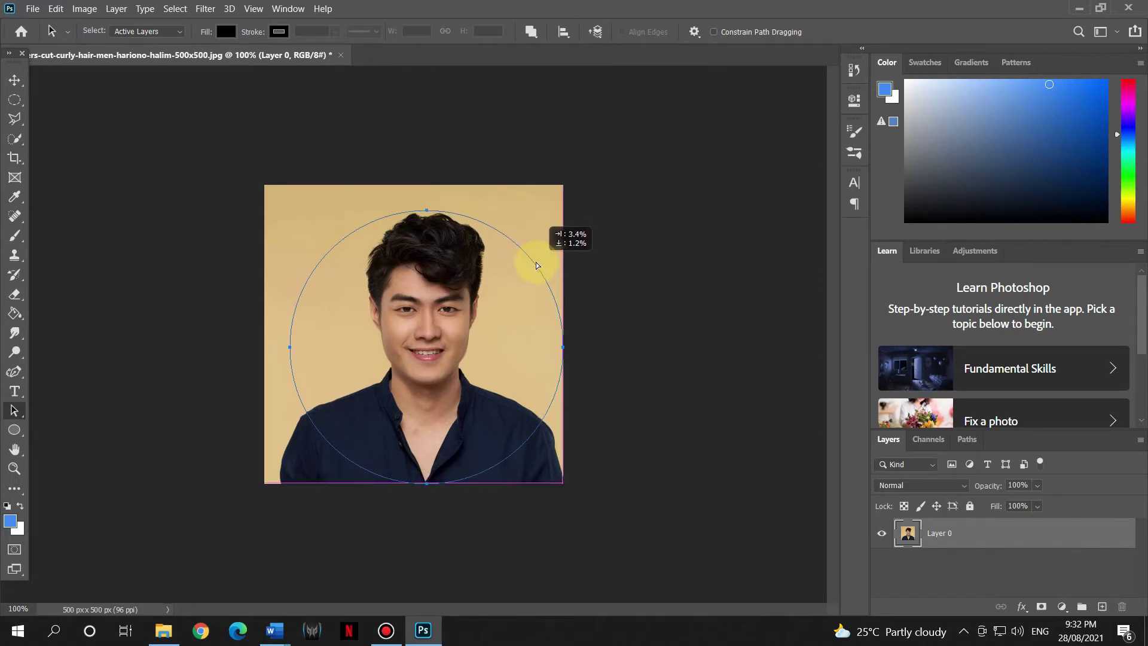
drag(535, 258, 533, 263)
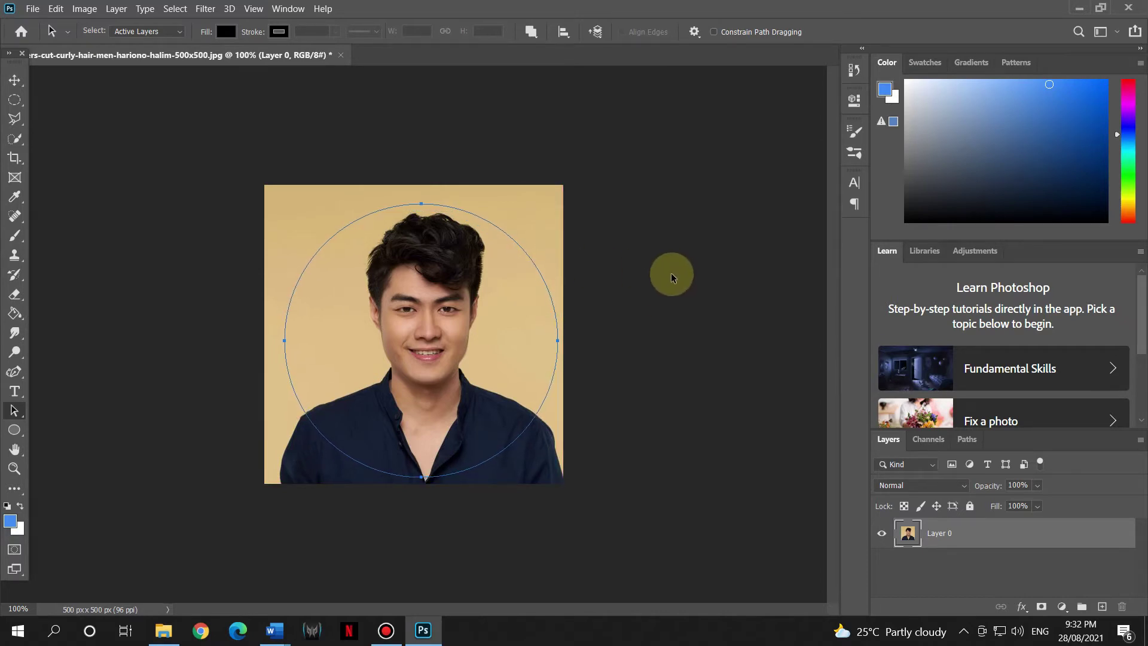
key(Right)
key(Right)
key(Right)
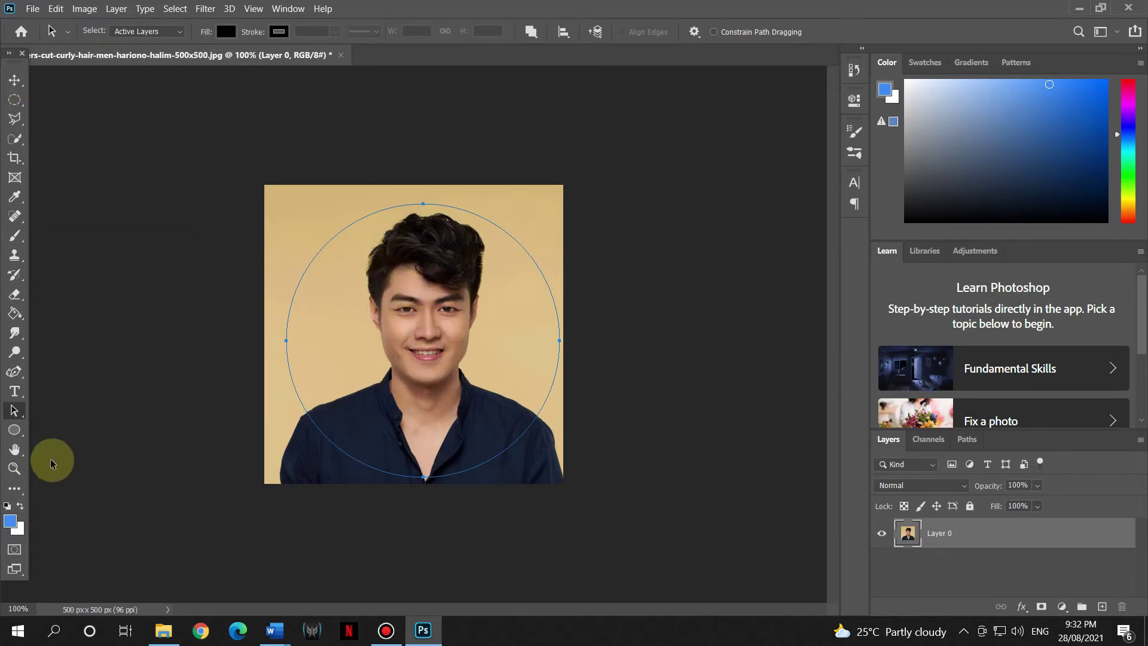
Turn the circle path into a circular selection with 0 px feather
click(16, 435)
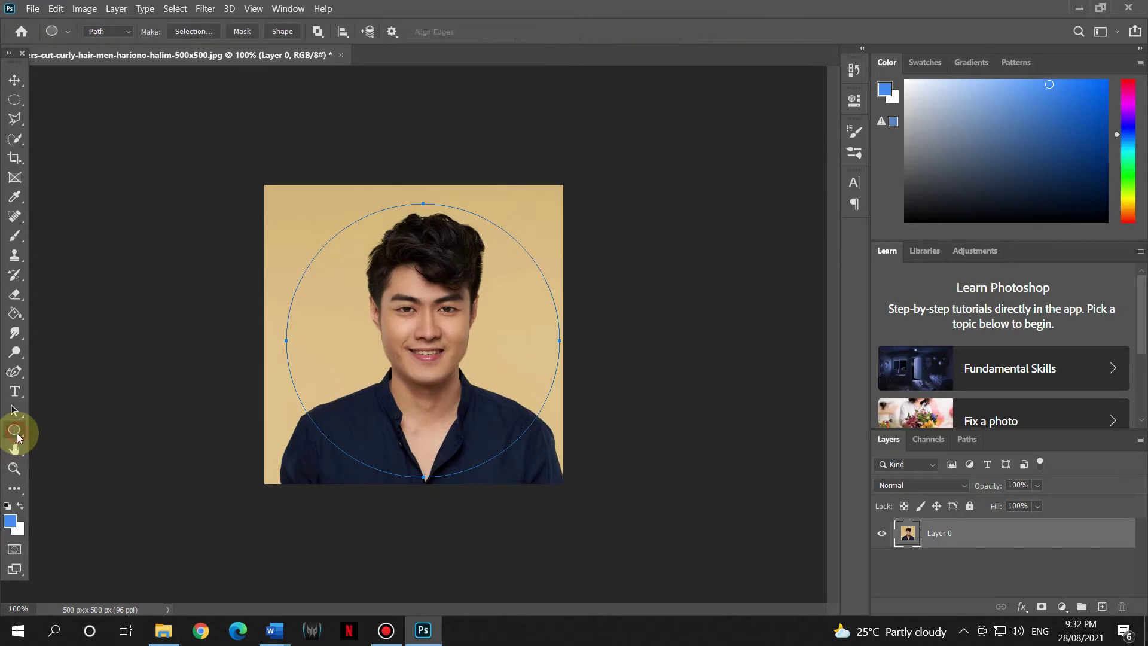
right_click(421, 286)
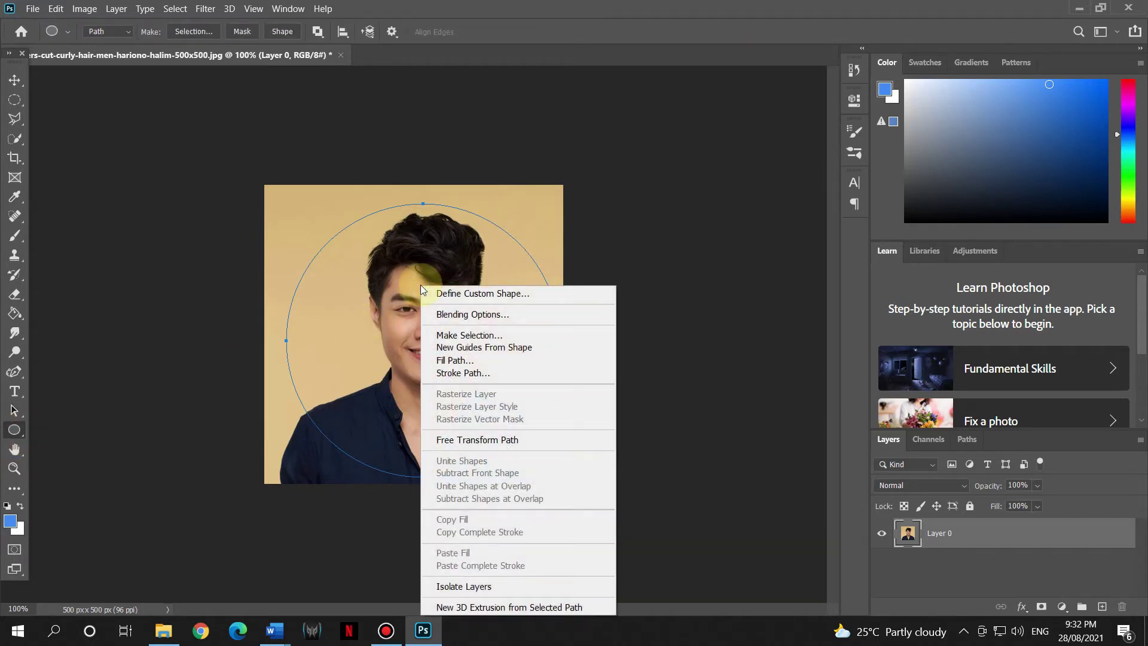
click(521, 337)
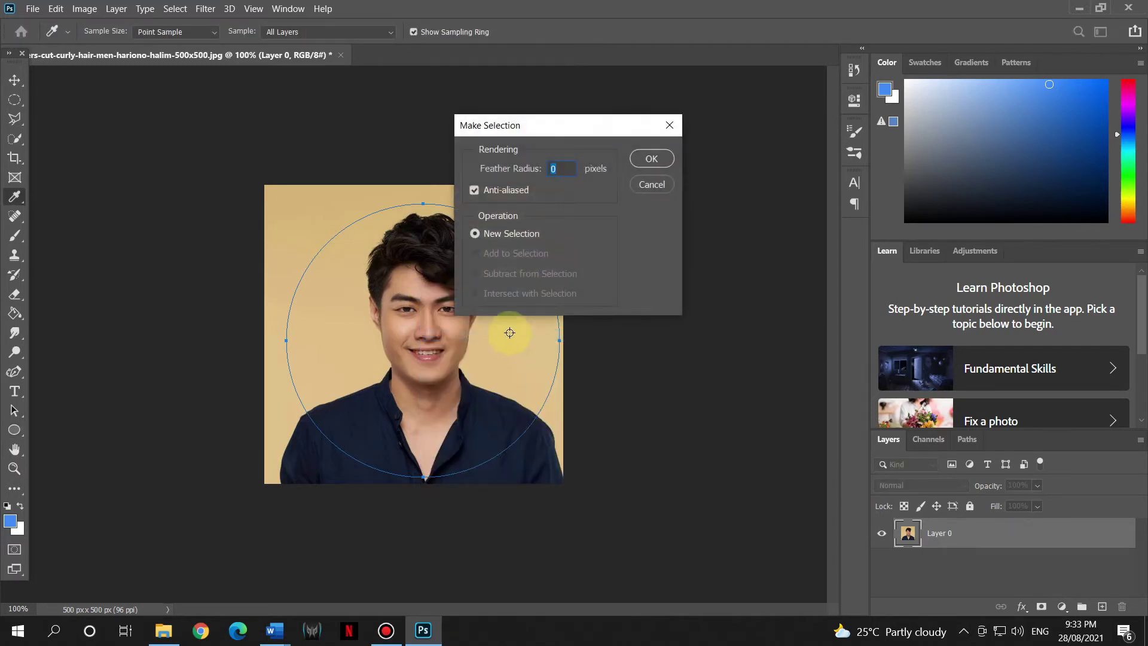
click(665, 158)
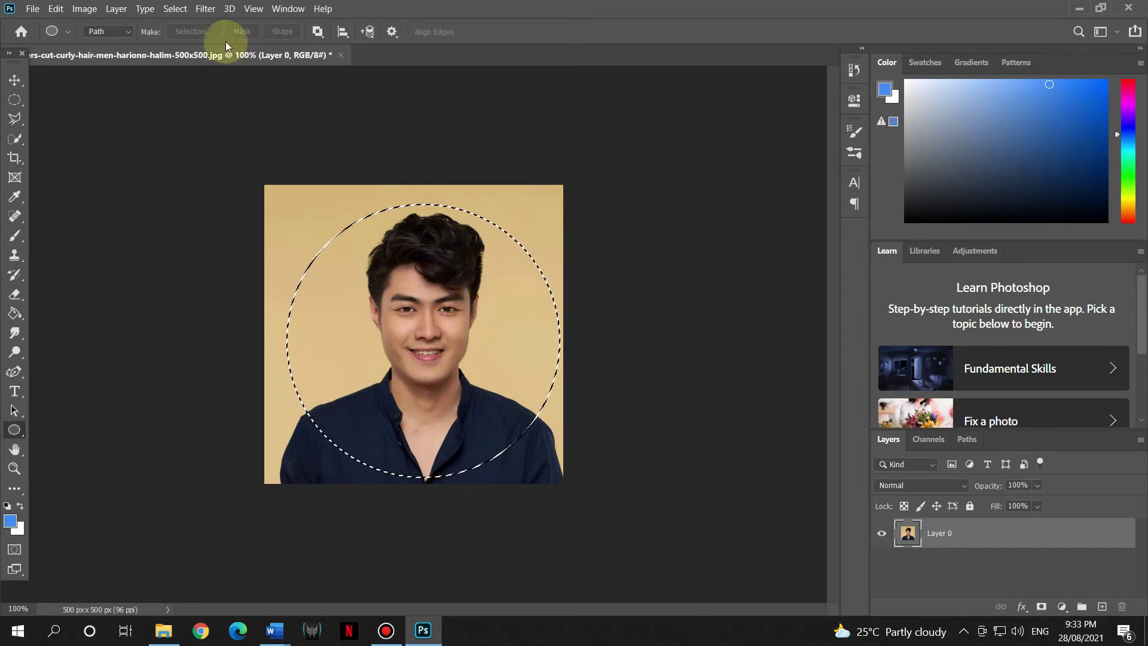
Invert the selection, clear everything outside the circle to transparency, and deselect
click(175, 8)
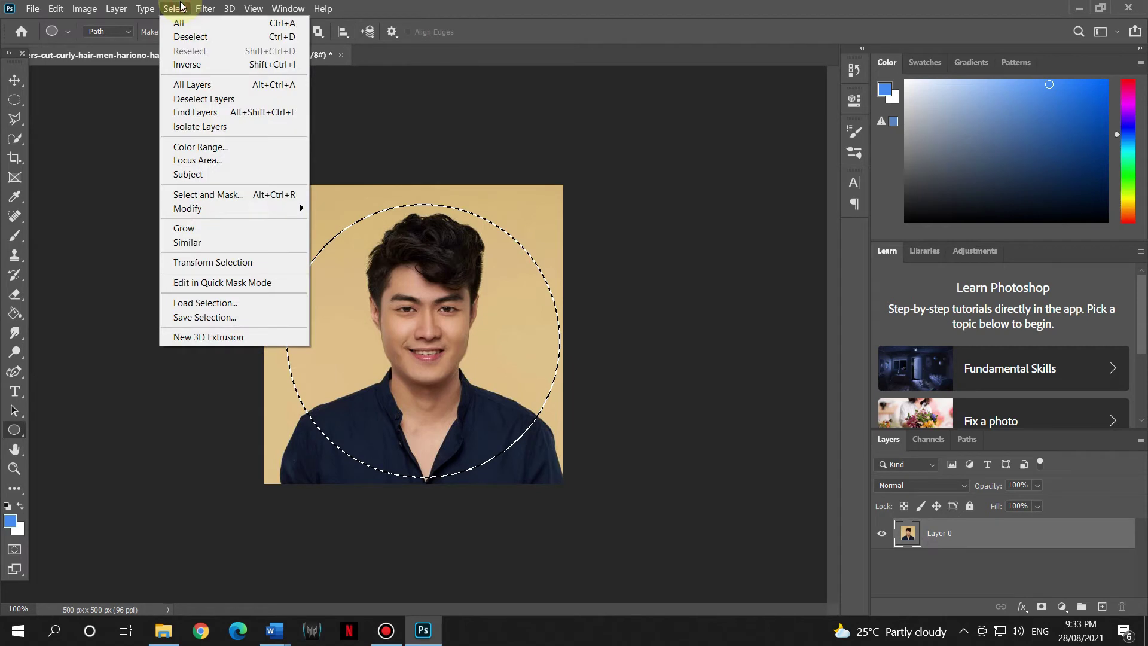
click(211, 65)
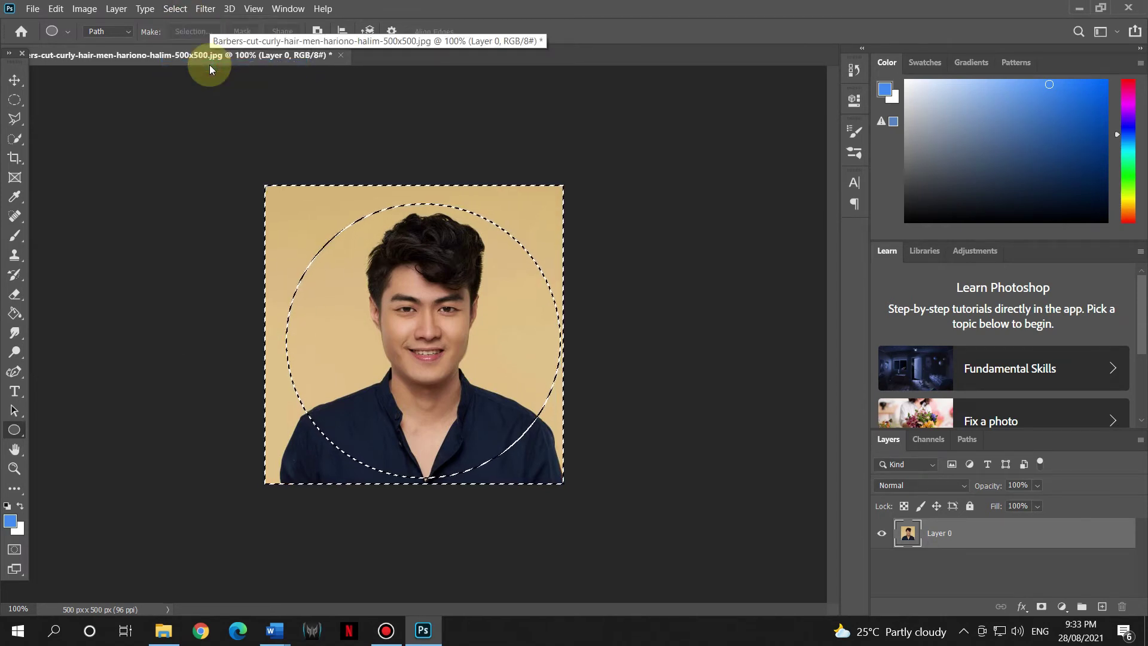
click(56, 8)
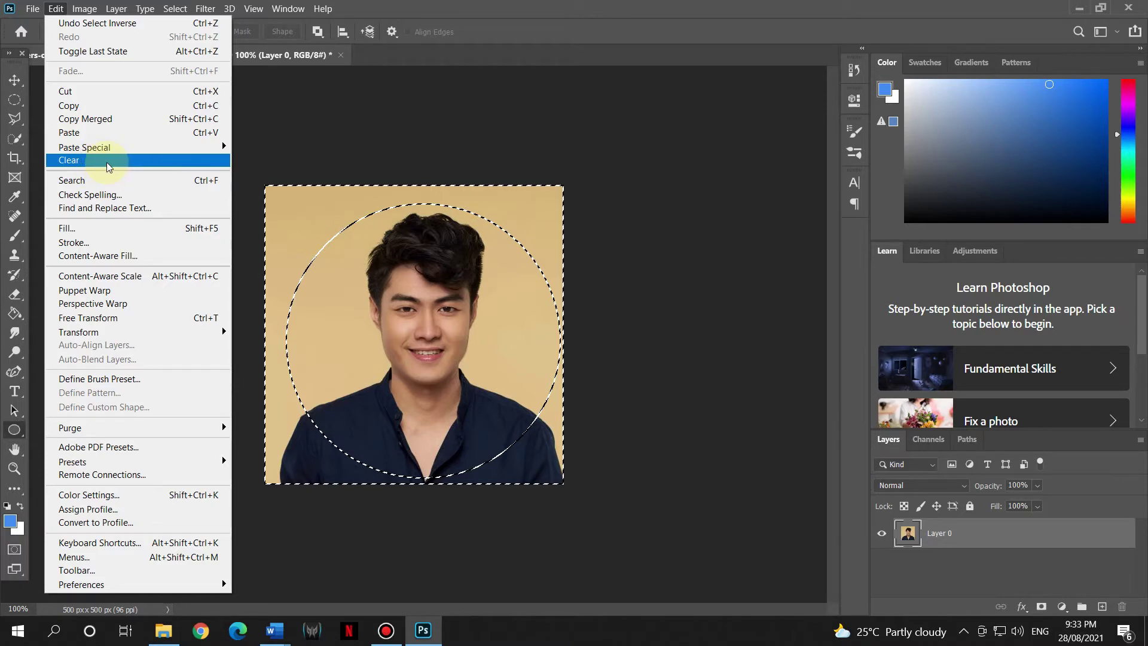
click(109, 160)
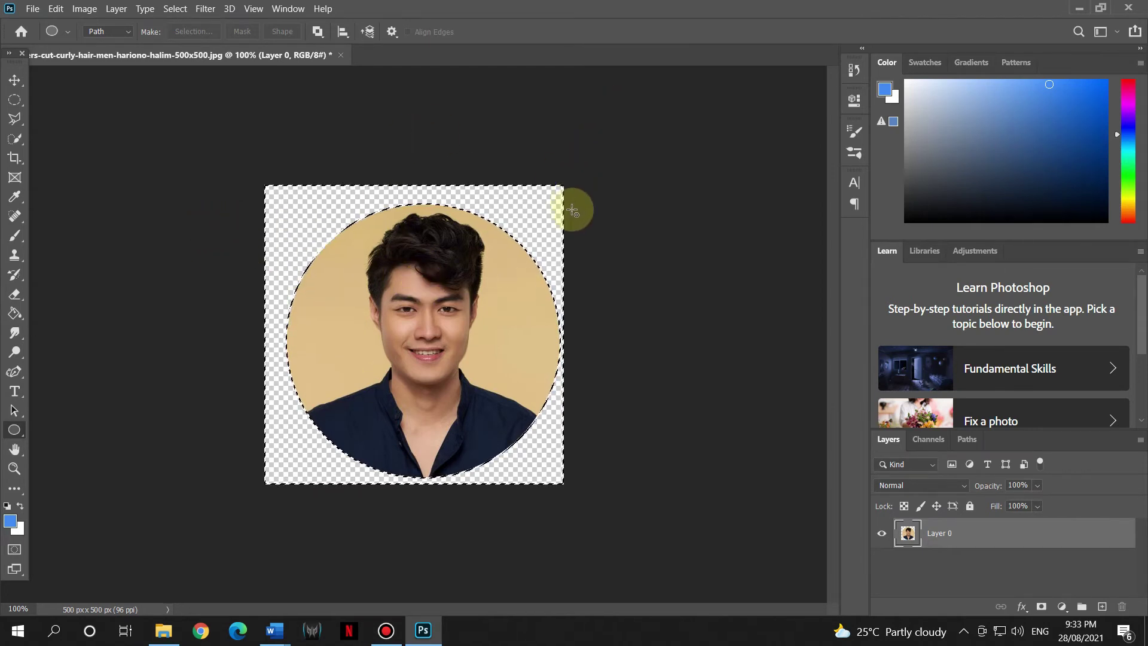
key(ctrl+d)
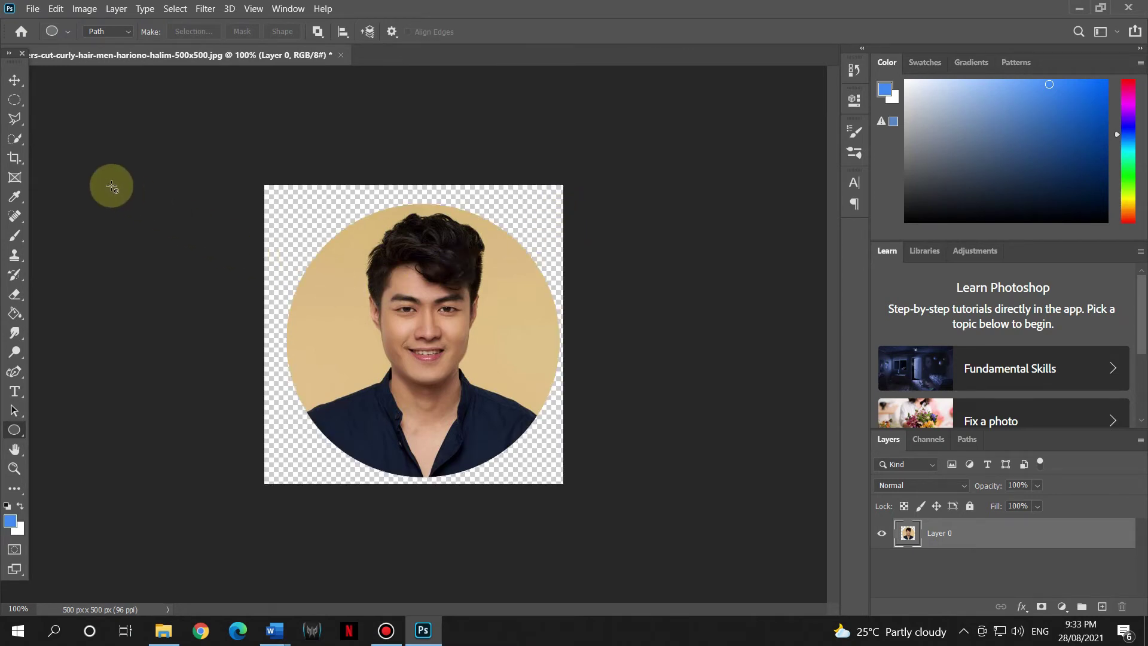
Crop the canvas to 457 × 457 px, trimmed tightly around the round portrait
click(15, 158)
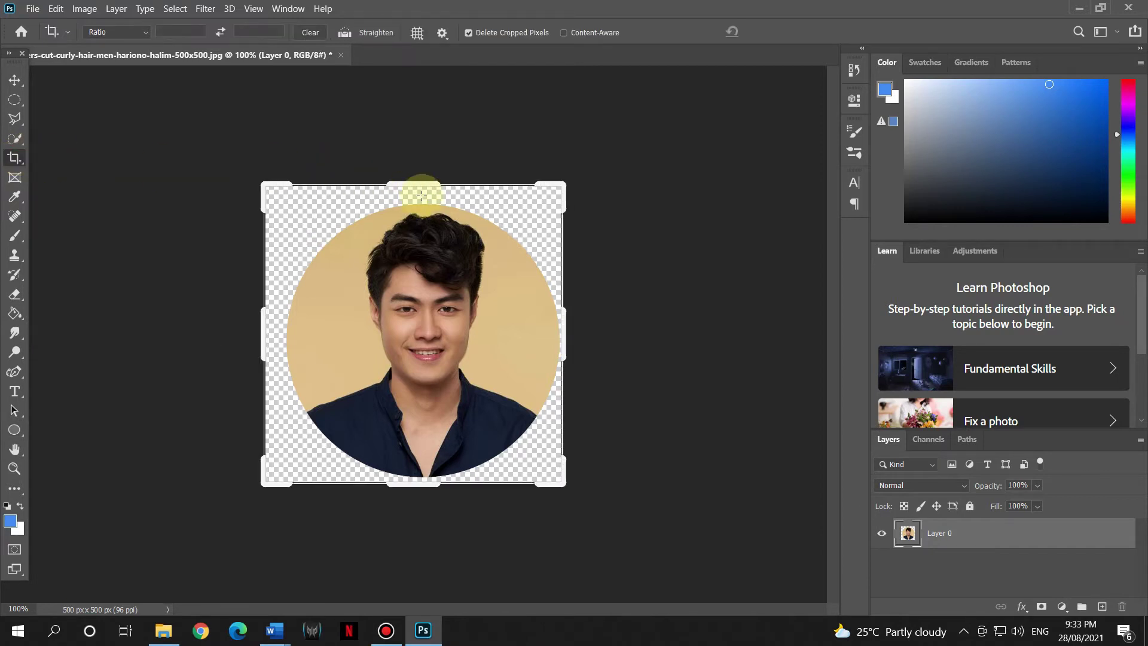
mouse_move(433, 183)
mouse_down()
mouse_move(482, 193)
mouse_move(467, 195)
mouse_up()
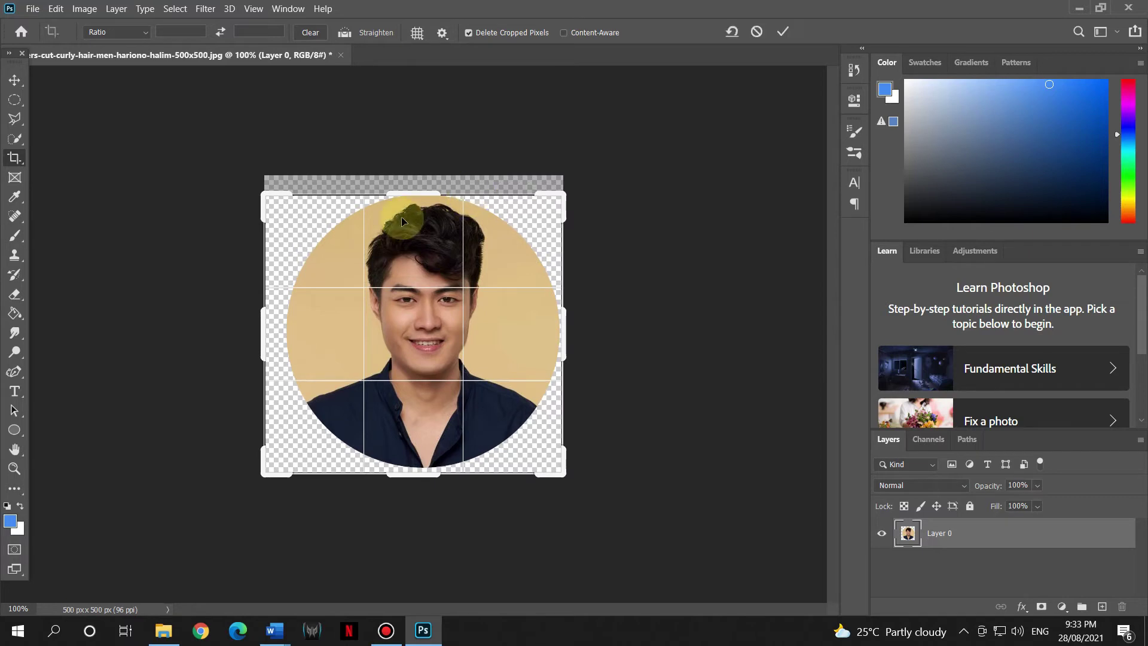
drag(274, 333, 275, 333)
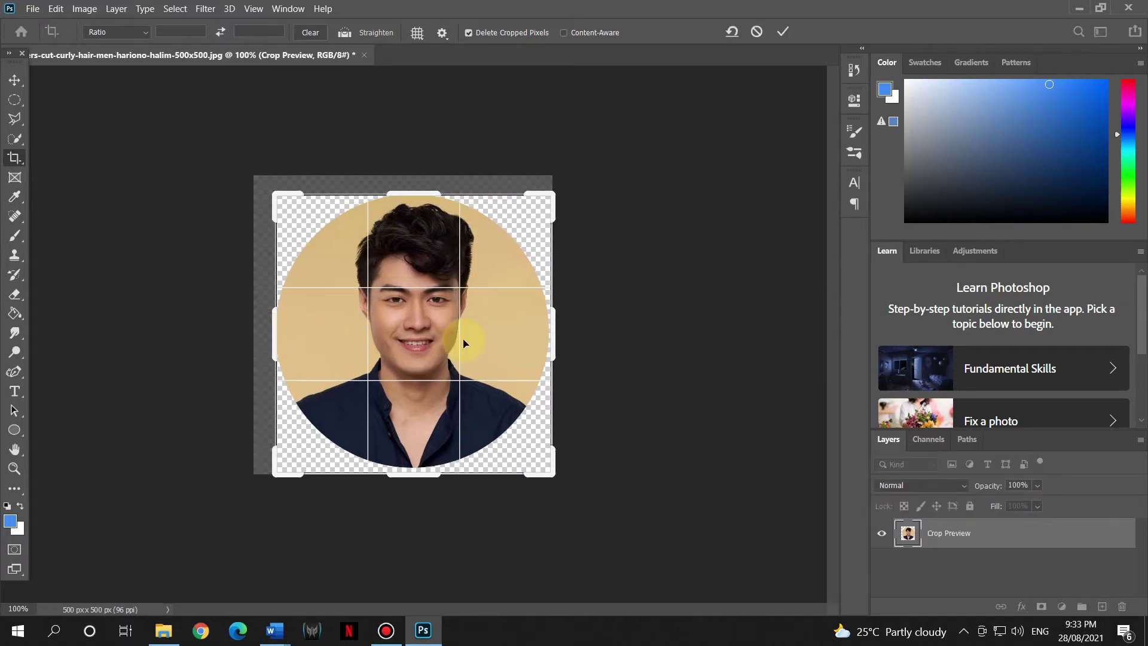
drag(554, 342, 551, 343)
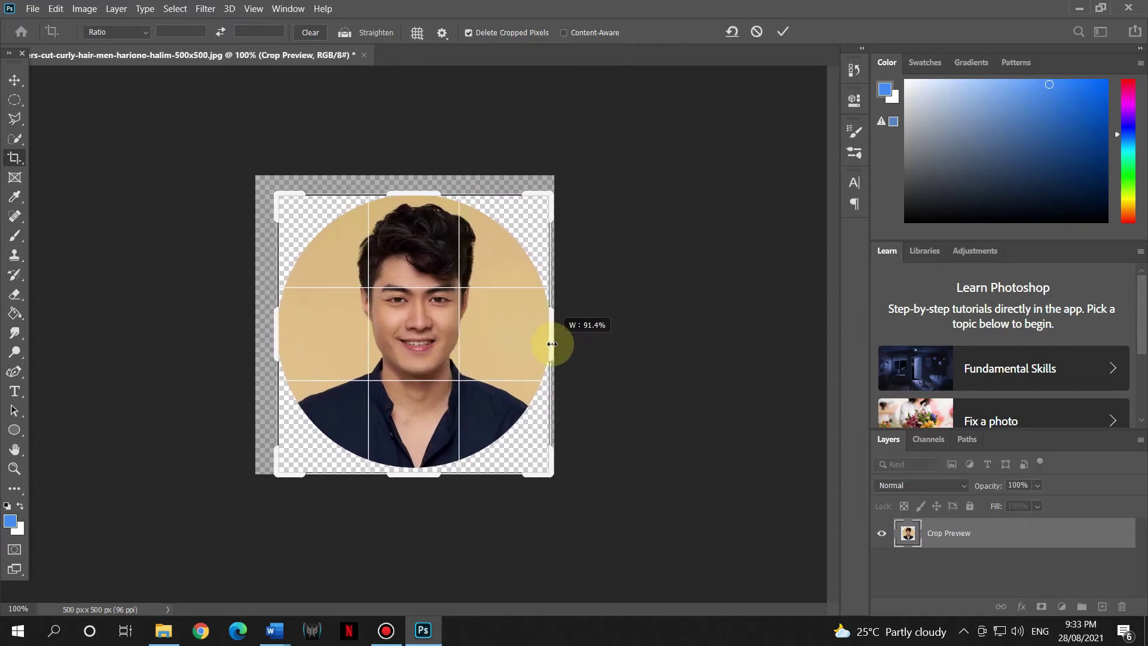
drag(422, 476, 436, 468)
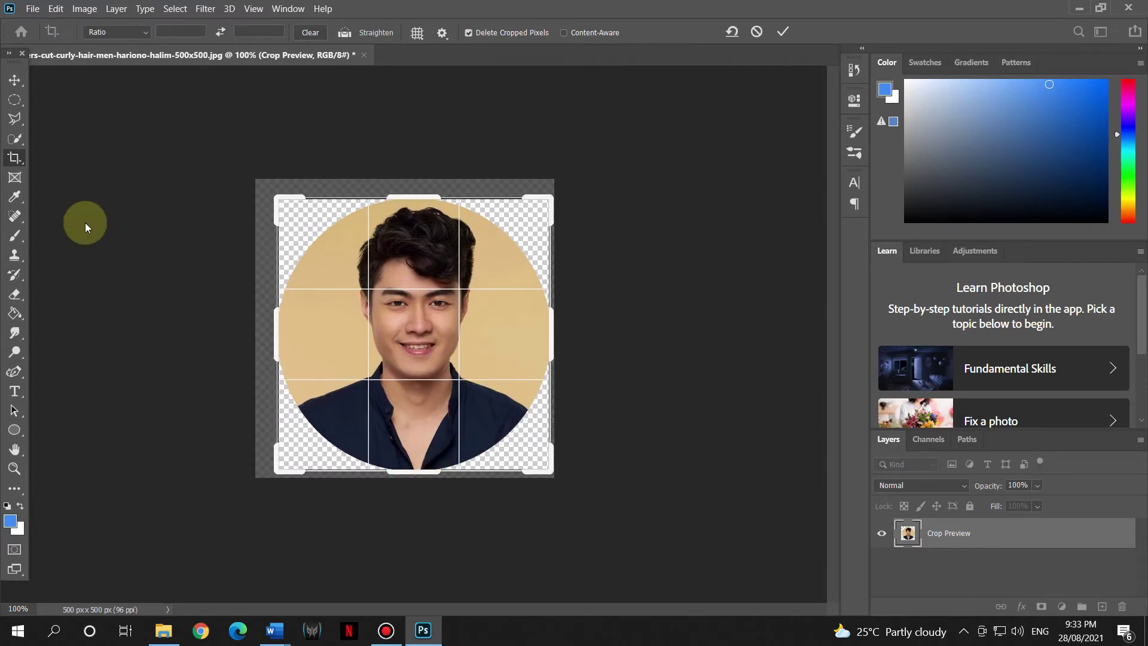
click(15, 80)
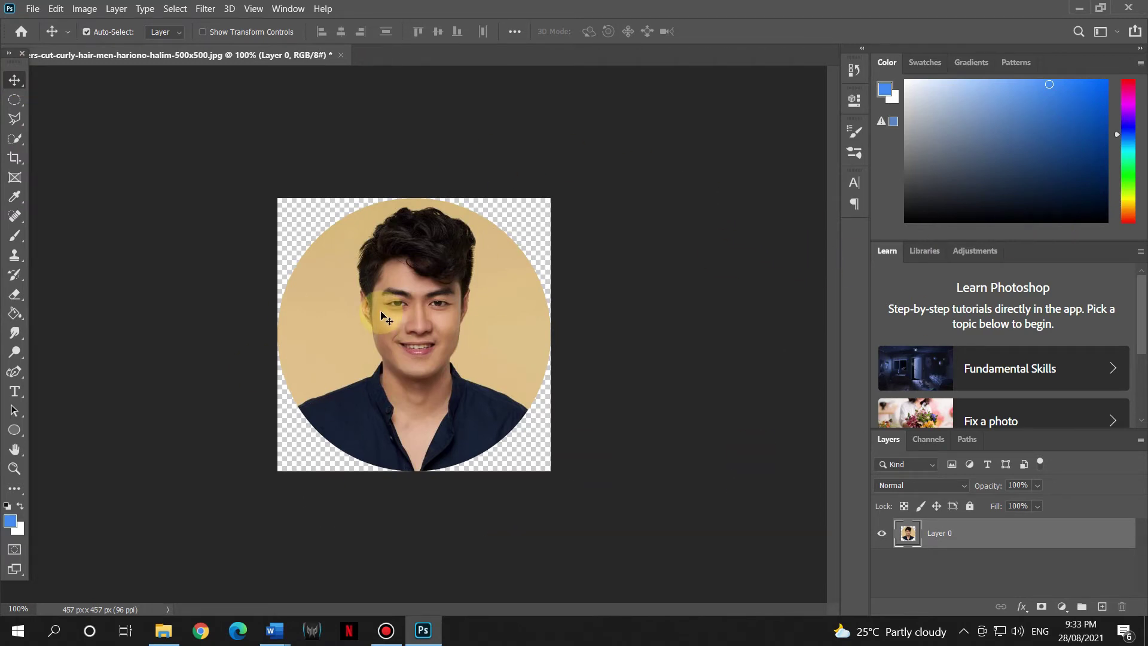
Set up Save As to the Desktop folder as a PNG file named SAMPLE
click(36, 9)
click(132, 184)
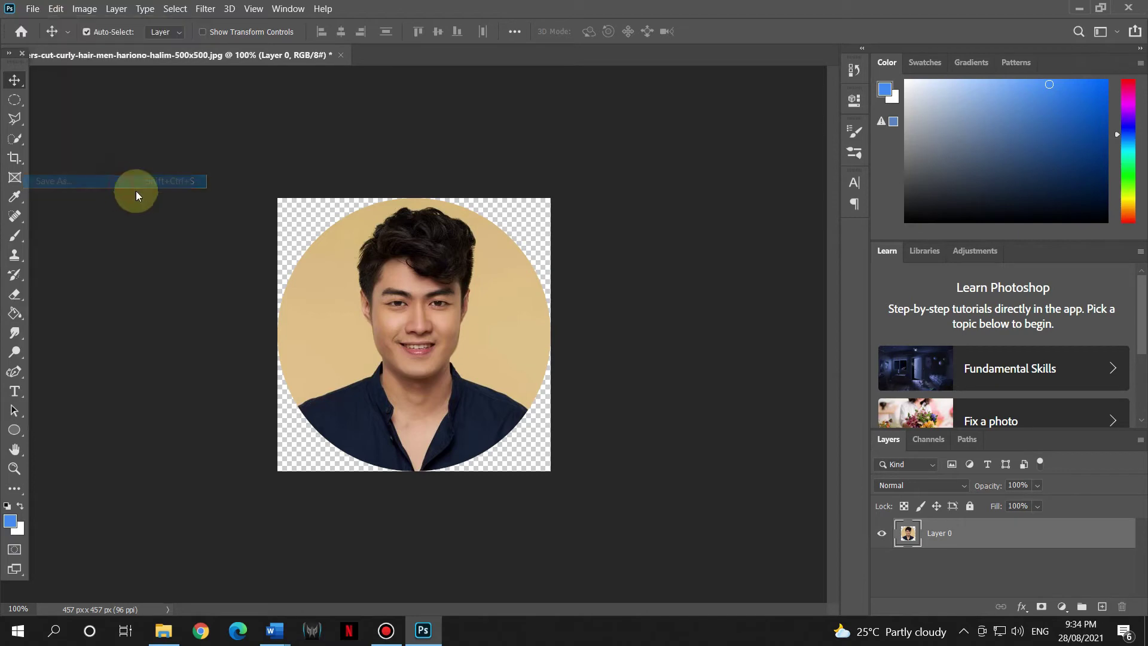
click(596, 425)
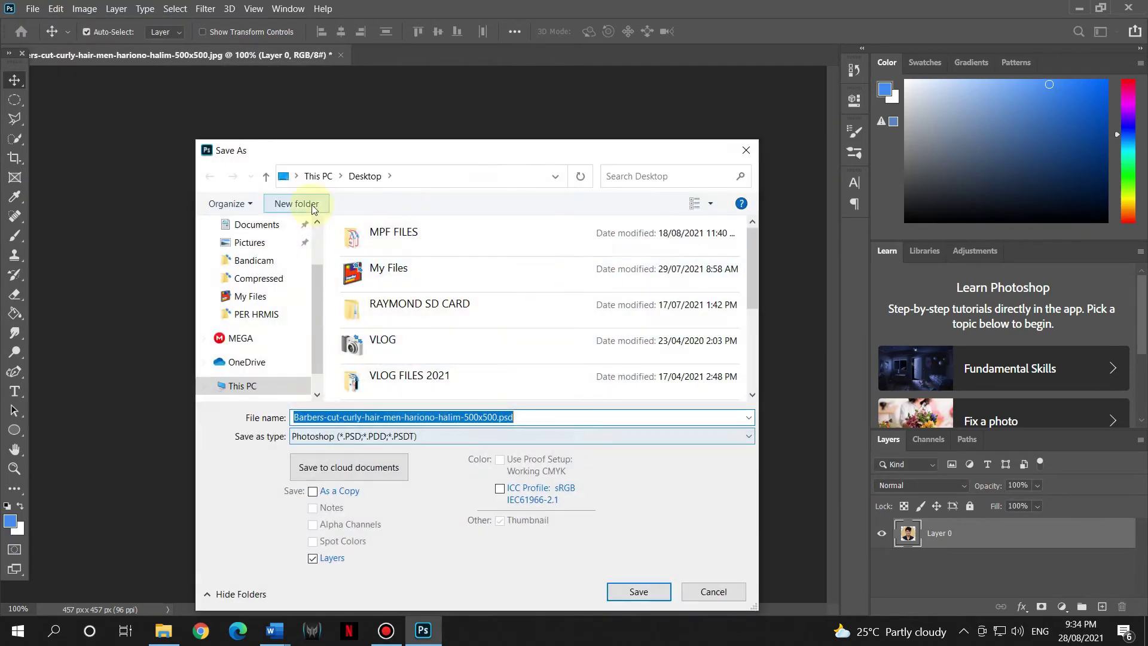
scroll(312, 304, up, 3)
click(287, 255)
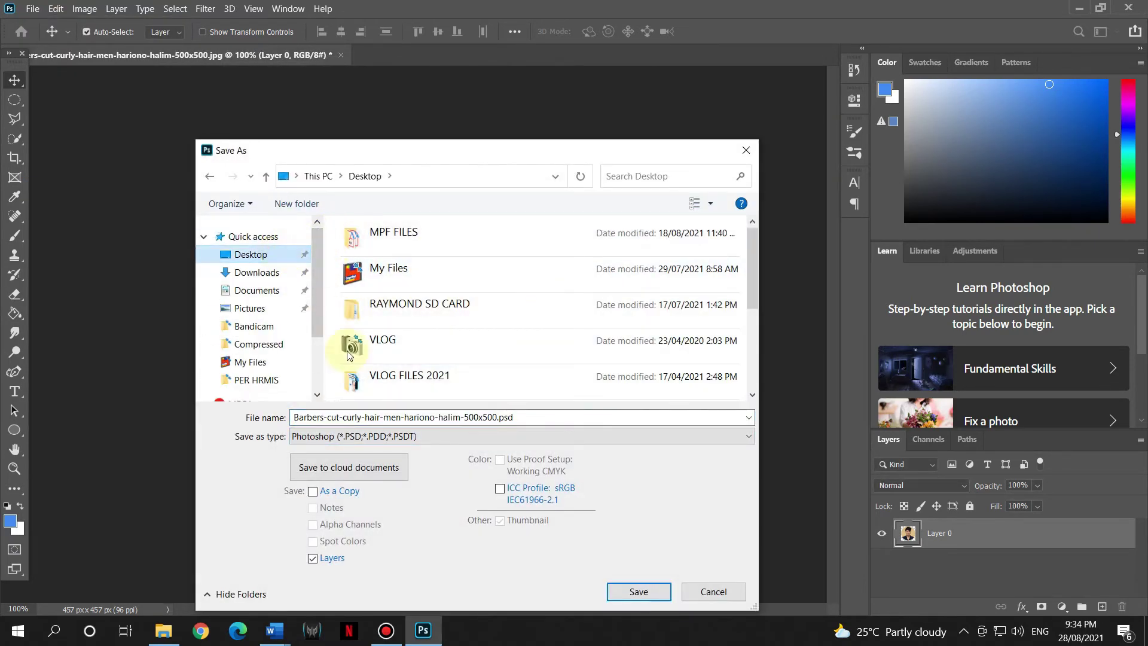
click(391, 437)
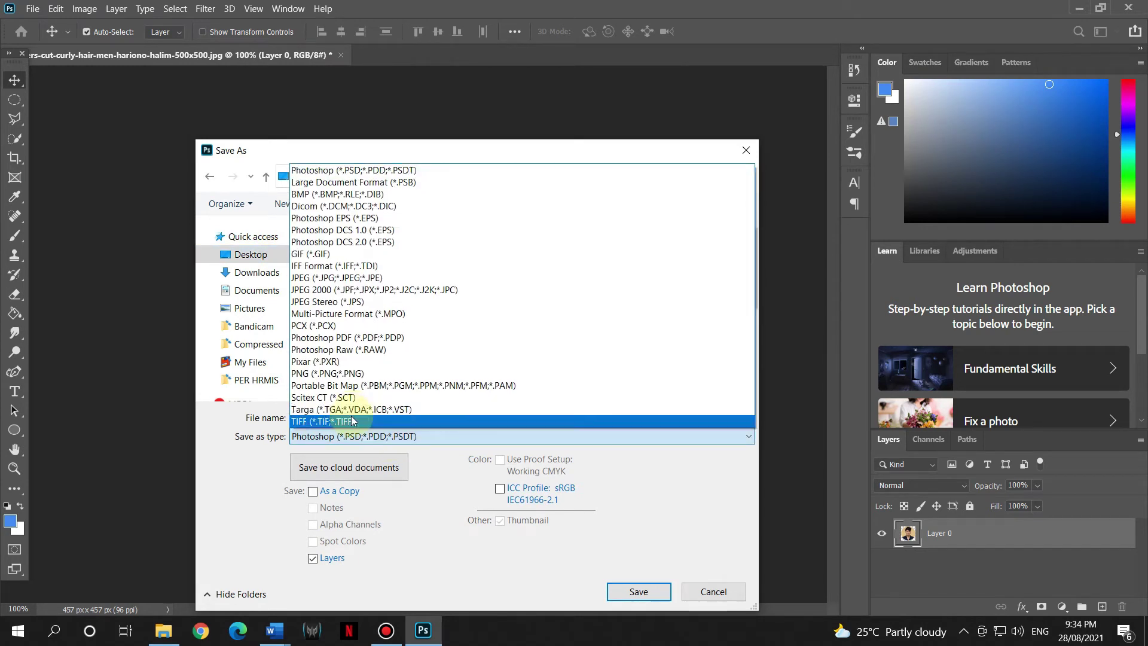
click(352, 374)
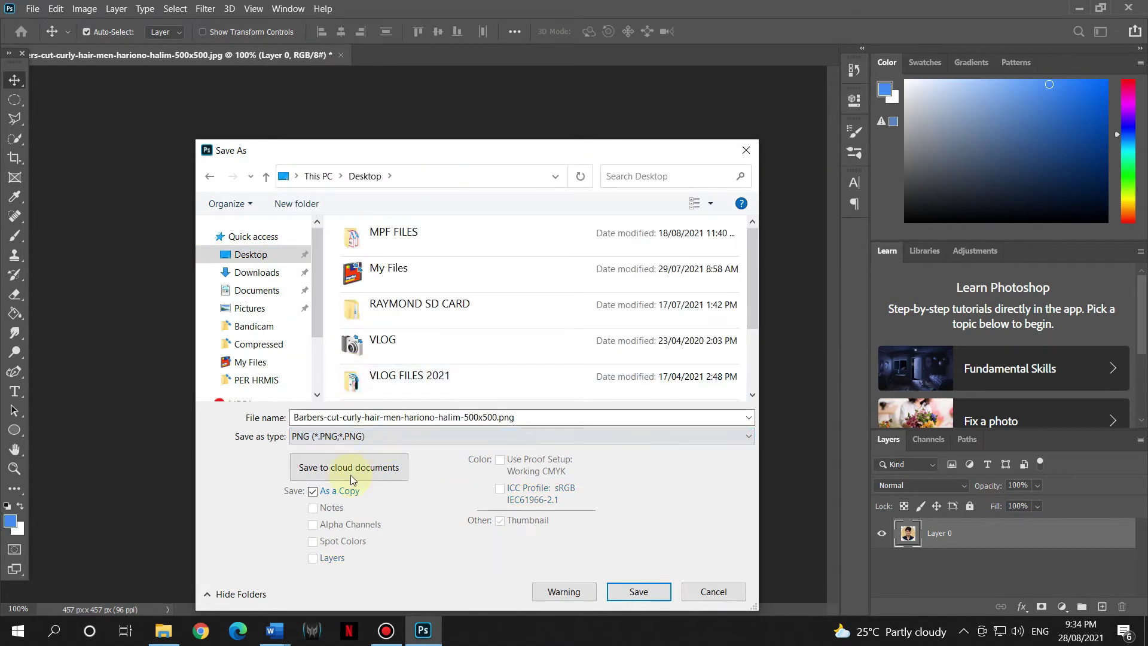
click(535, 414)
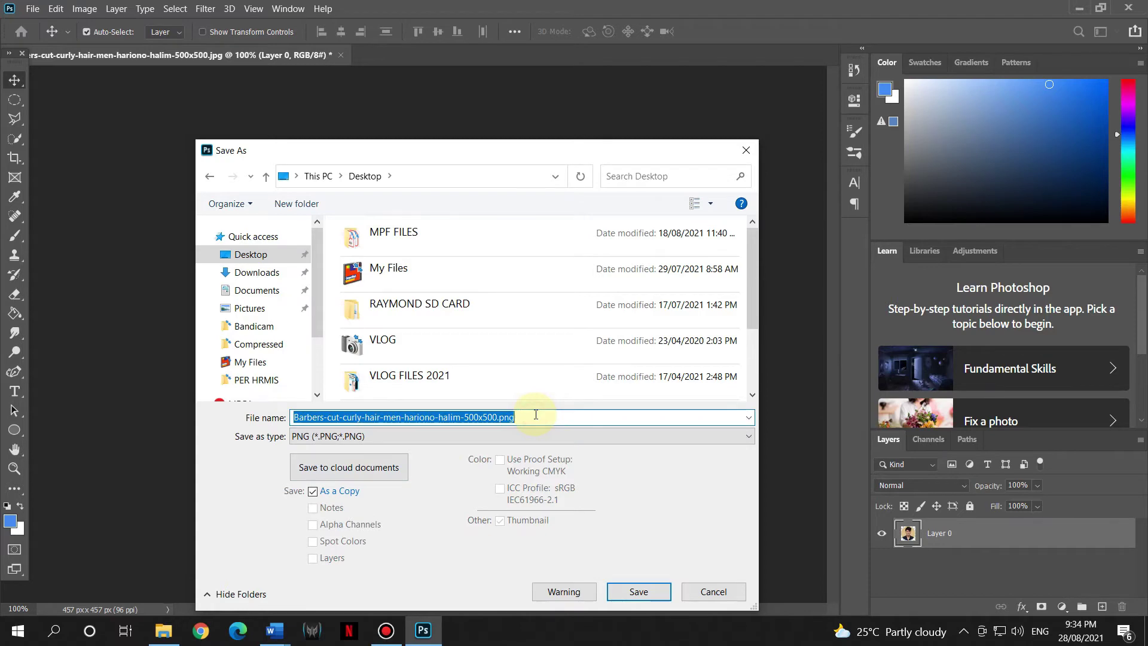
text(SAMPLE)
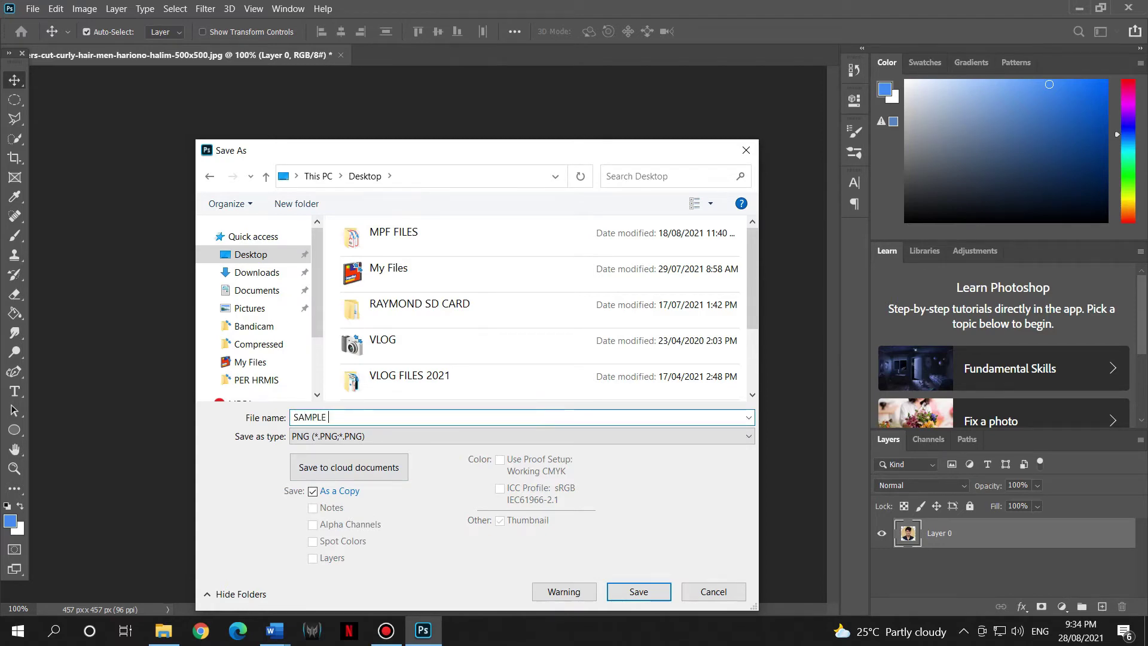
Confirm the save and accept the PNG options to write SAMPLE.png
key(Return)
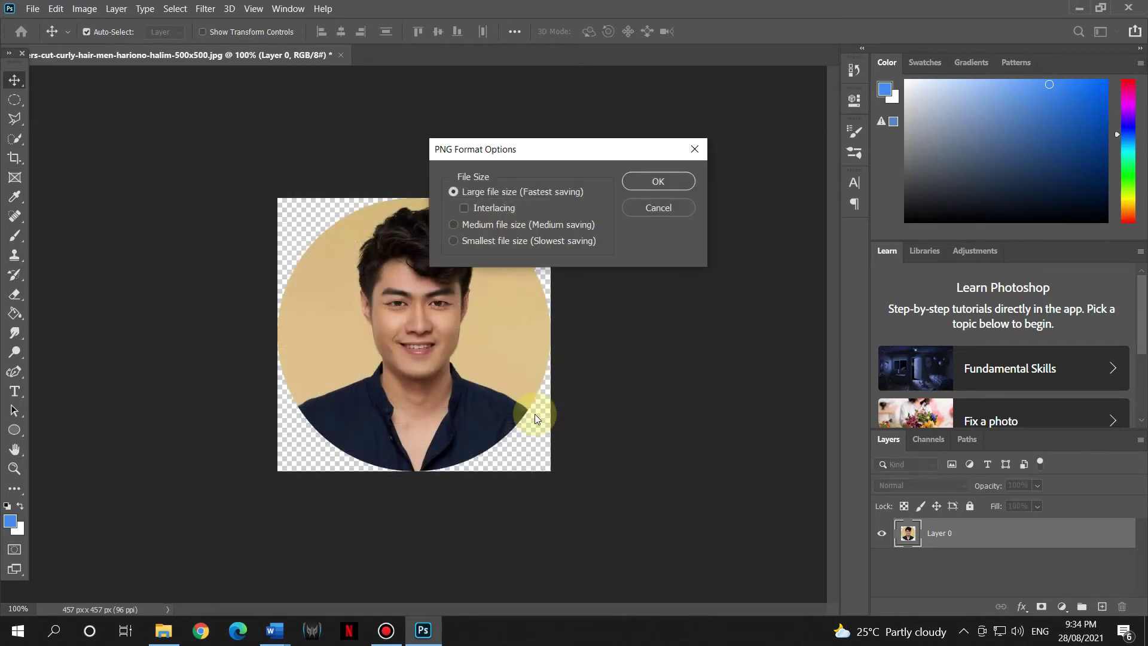
click(658, 182)
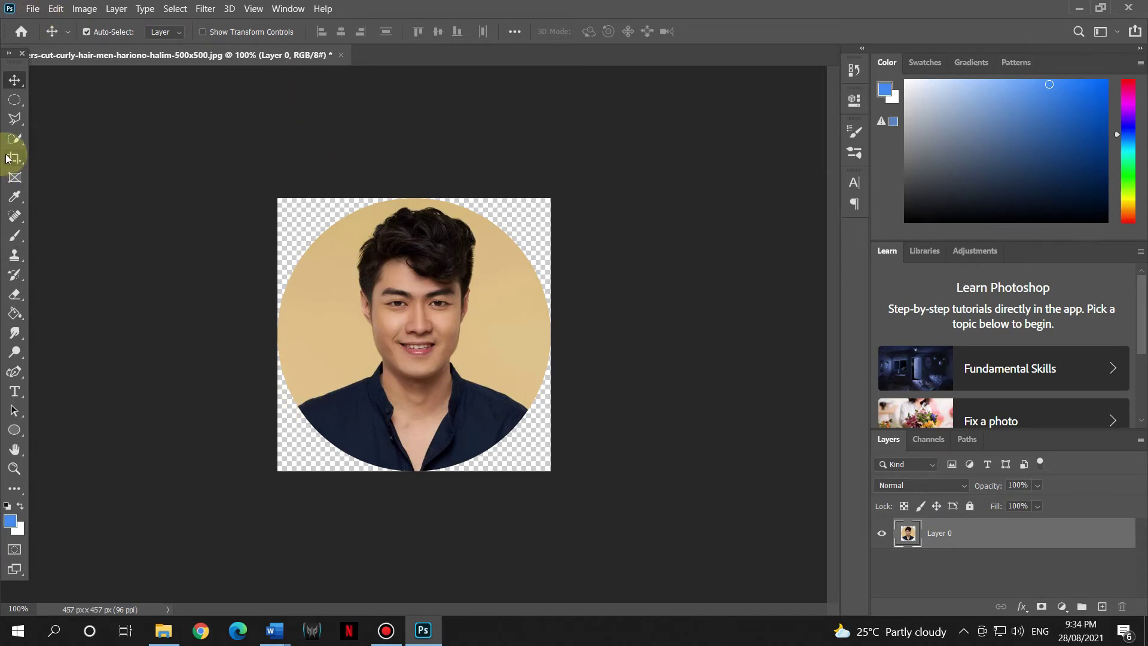
click(34, 9)
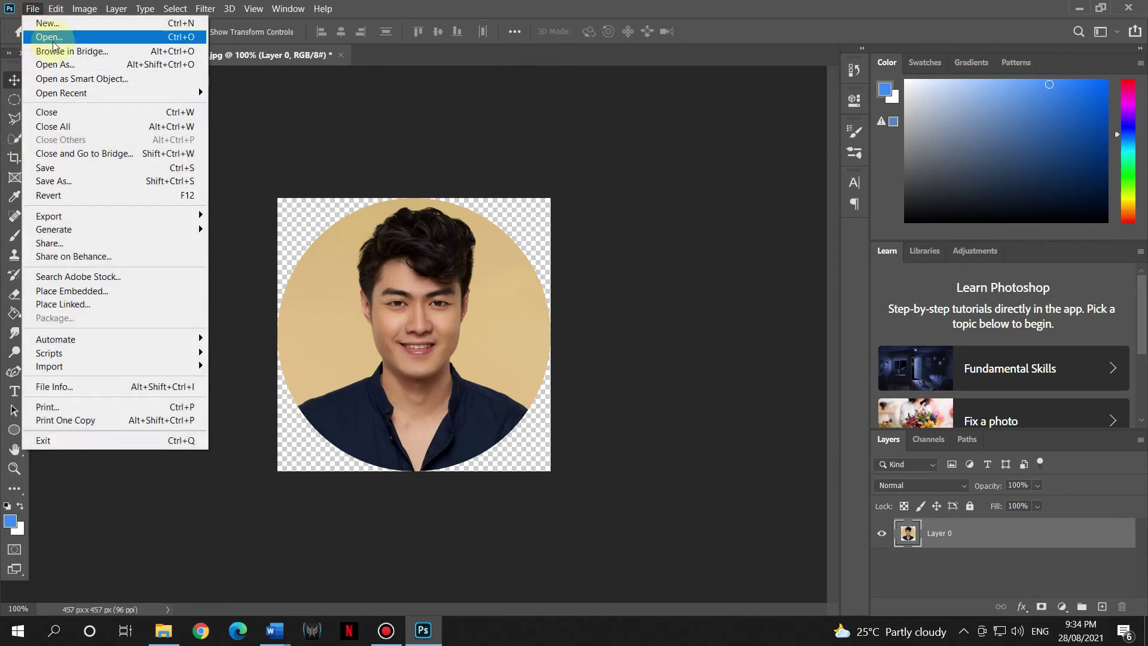
In the Open dialog, browse the Desktop files, briefly selecting the original portrait jpg
click(654, 280)
click(273, 265)
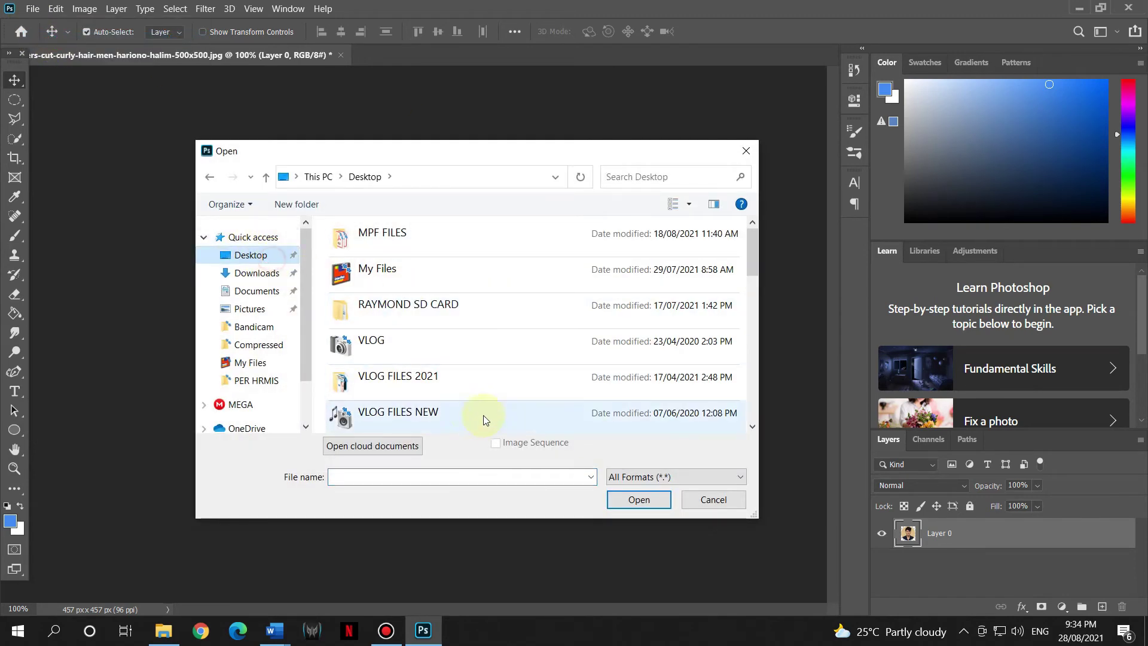
scroll(465, 405, down, 3)
scroll(464, 406, down, 3)
scroll(456, 376, down, 1)
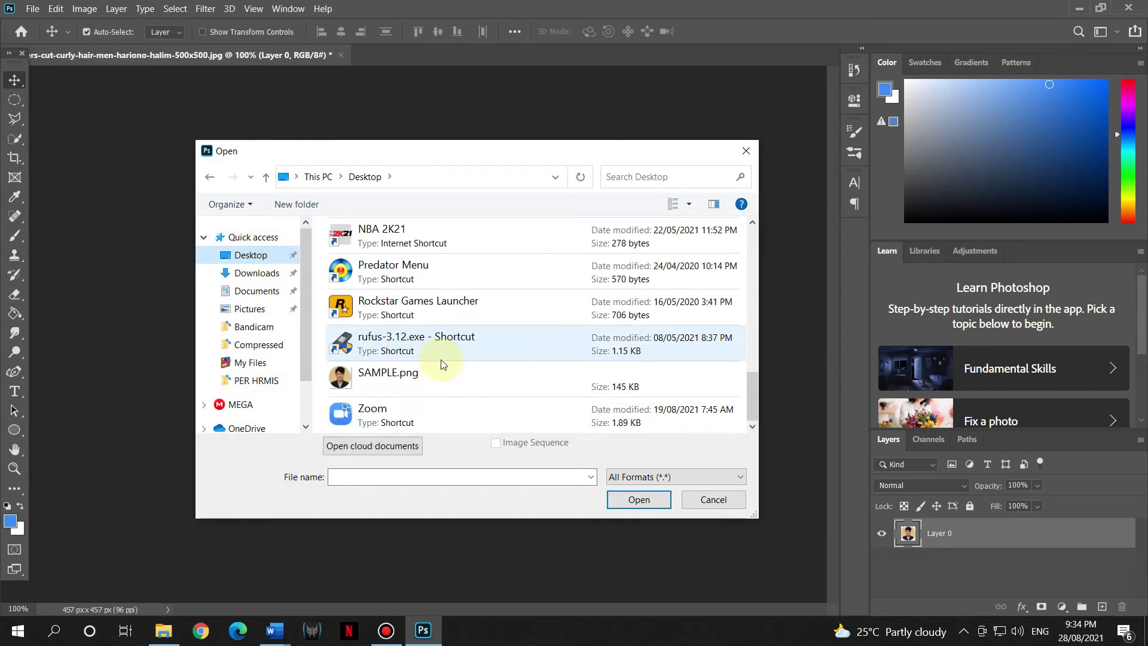
scroll(429, 374, up, 4)
scroll(428, 377, up, 4)
scroll(424, 366, up, 6)
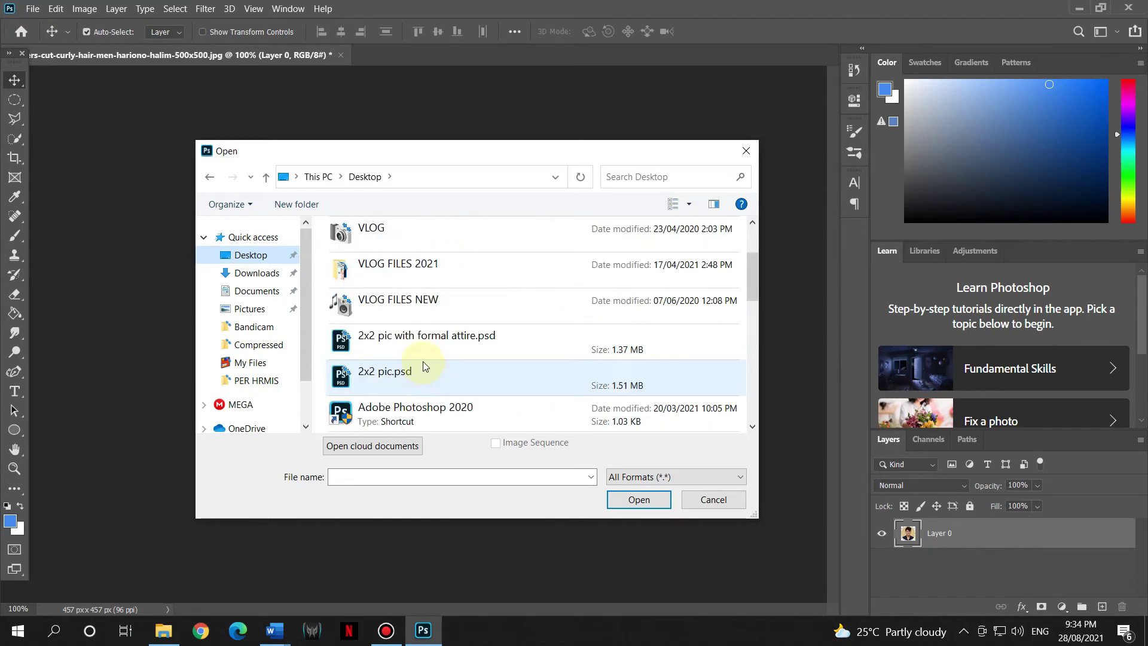
scroll(421, 358, up, 3)
scroll(420, 357, down, 8)
click(425, 345)
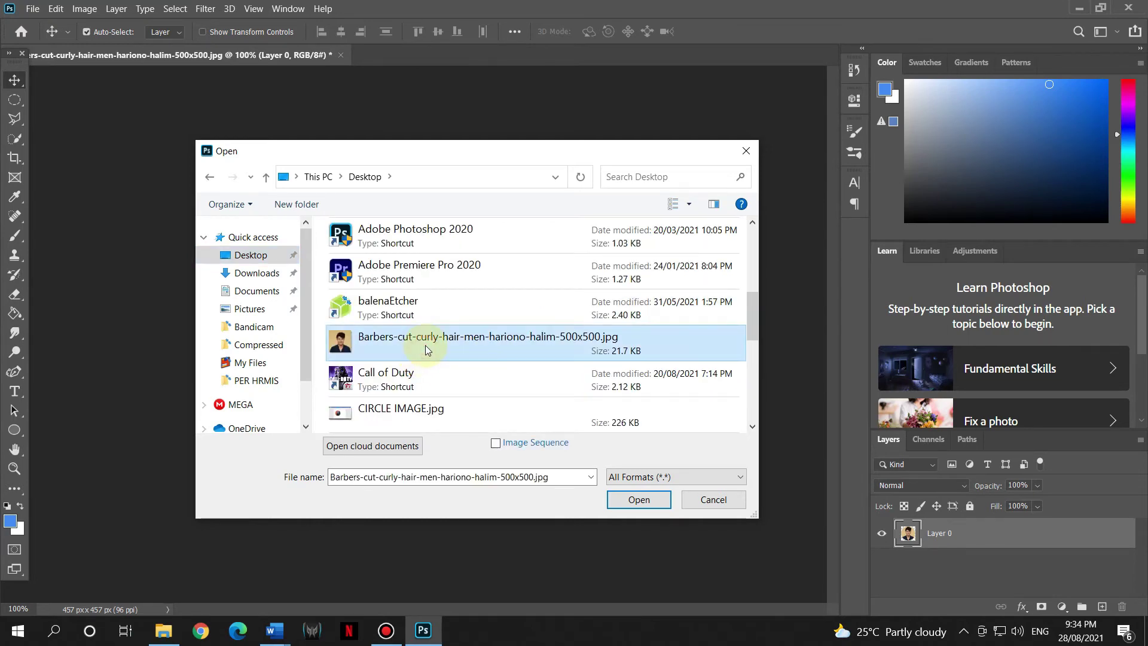
scroll(412, 323, up, 3)
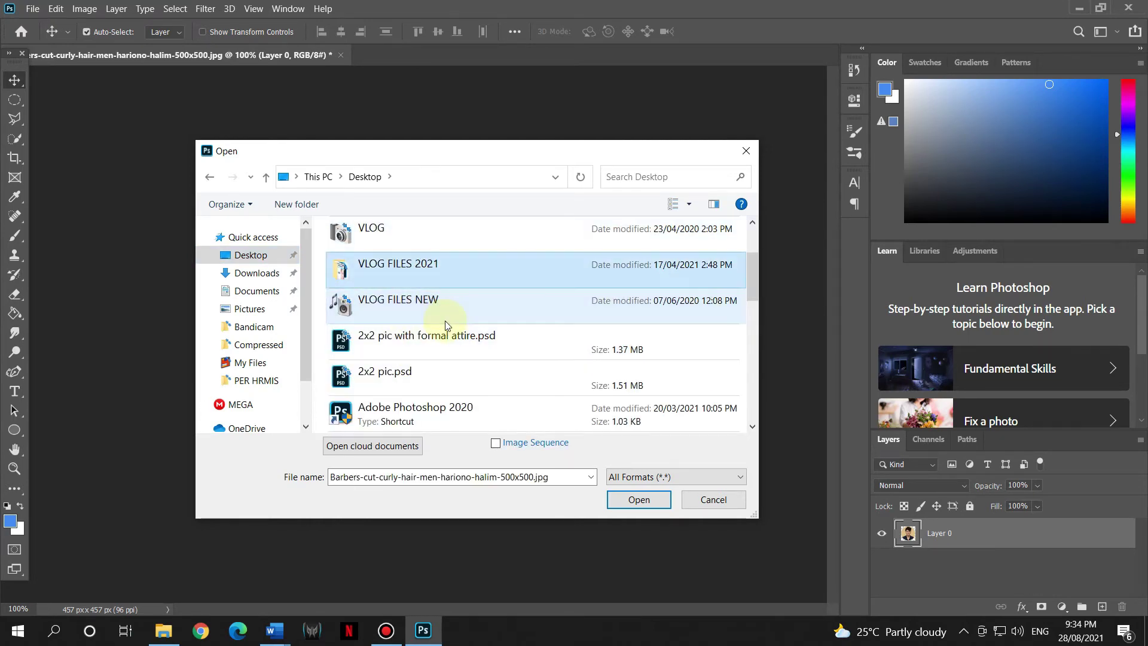
scroll(406, 304, down, 5)
Open valorant.jpg from the My Files folder as a new document
click(281, 362)
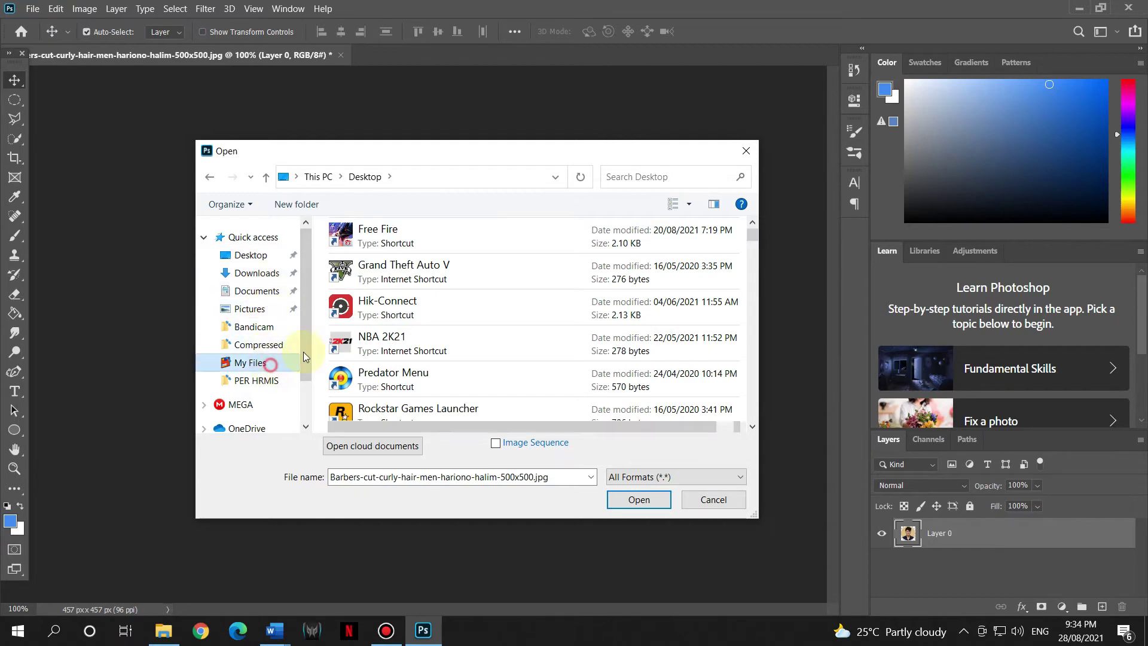
scroll(400, 324, down, 10)
scroll(400, 324, down, 15)
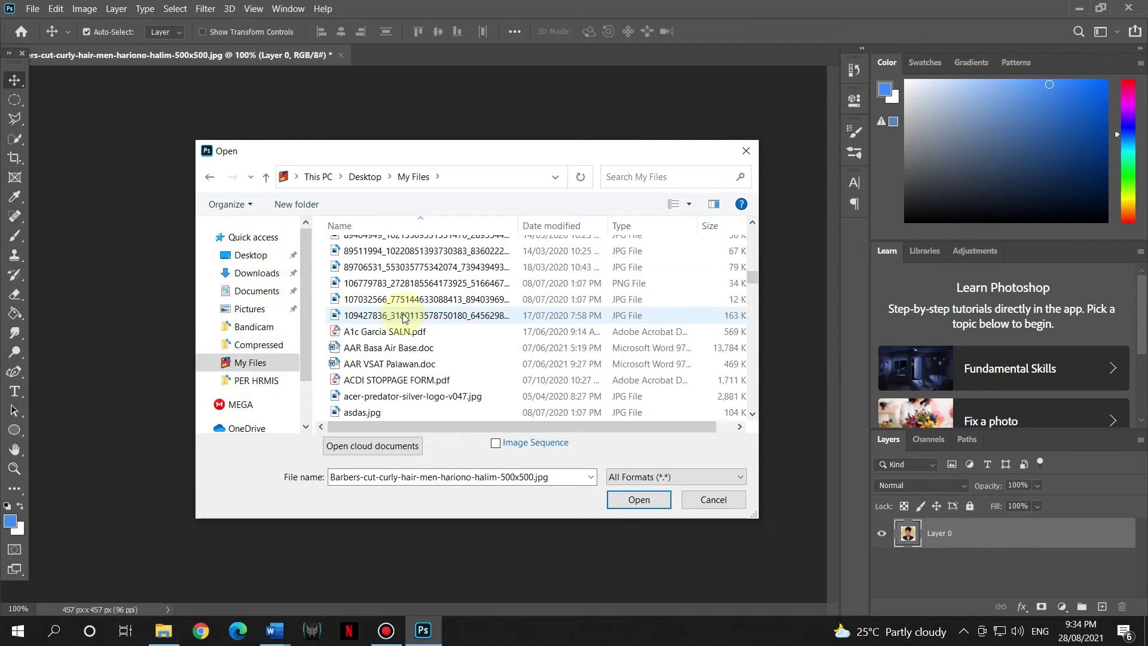
click(386, 283)
double_click(387, 270)
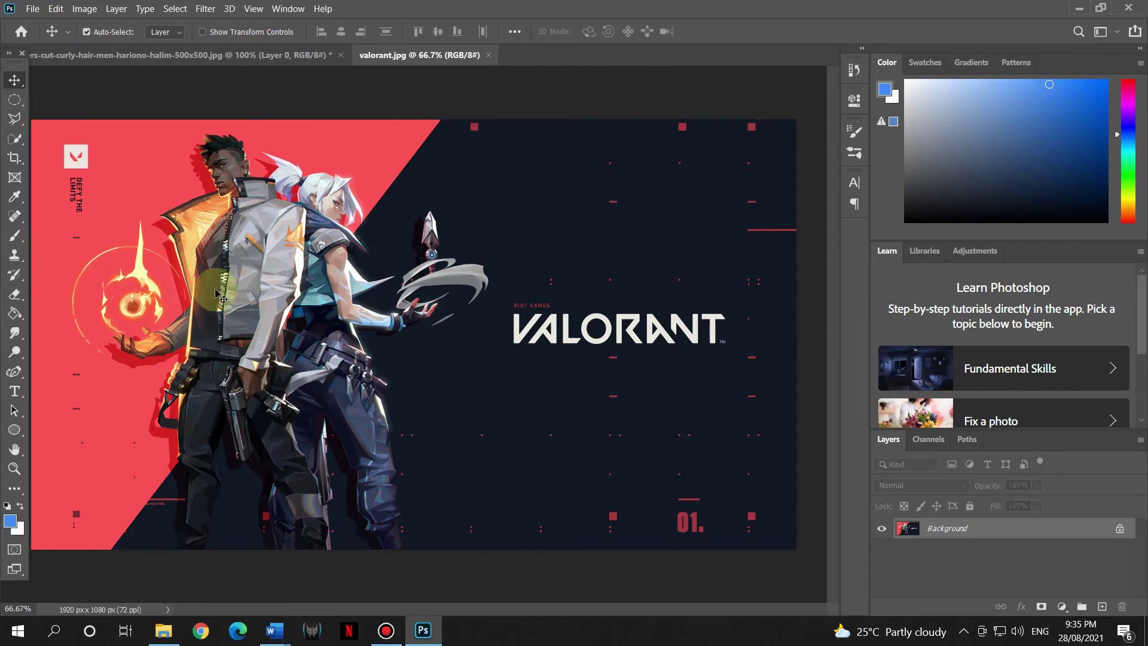
Place the saved SAMPLE.png portrait from the Desktop onto the Valorant banner
click(33, 9)
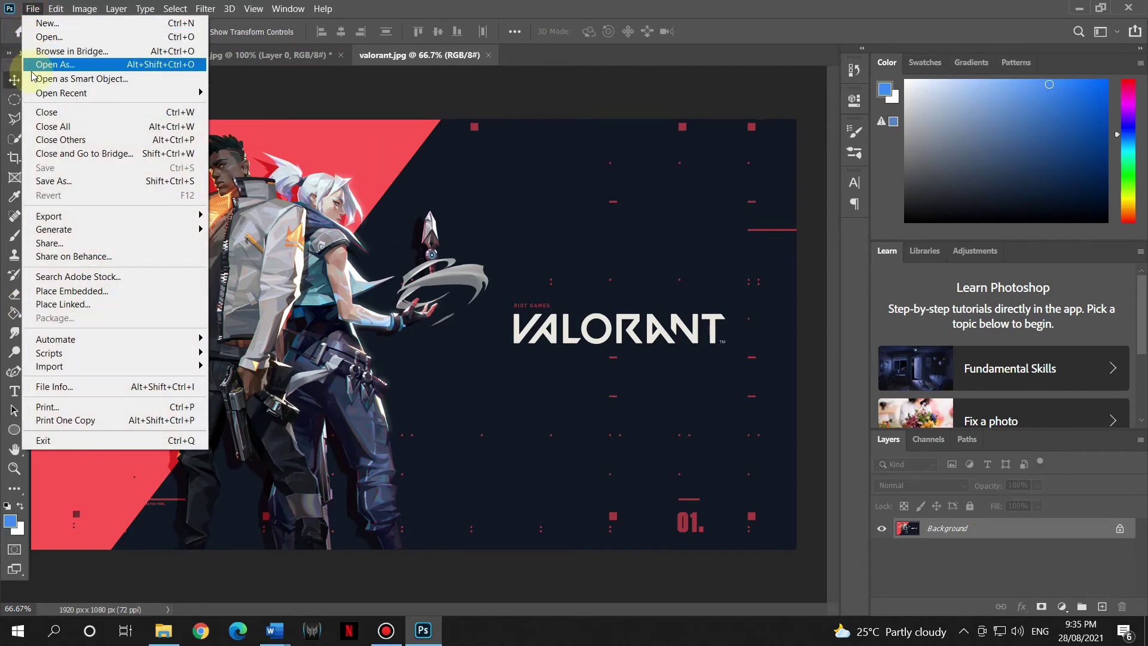
click(65, 291)
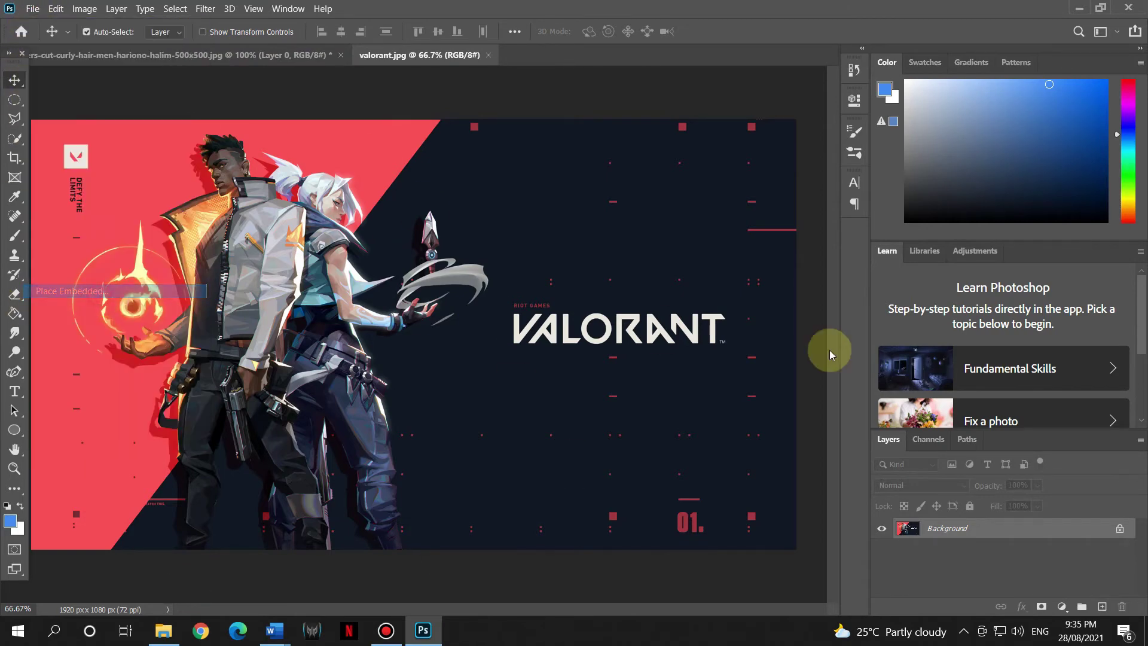
scroll(251, 287, up, 2)
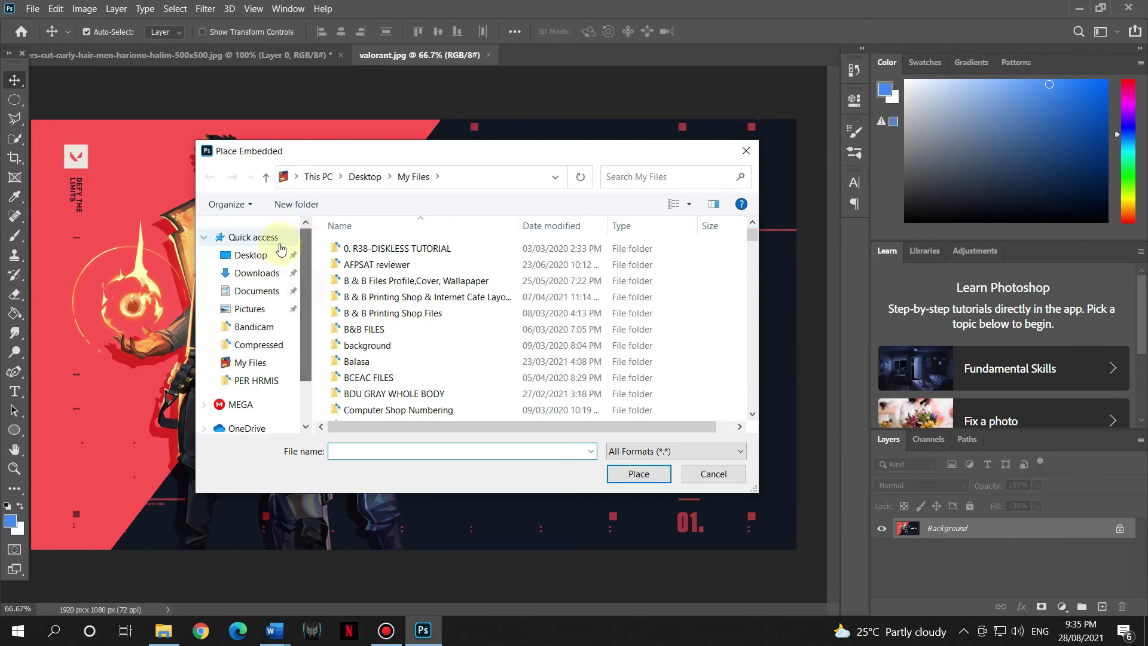
click(266, 254)
click(434, 315)
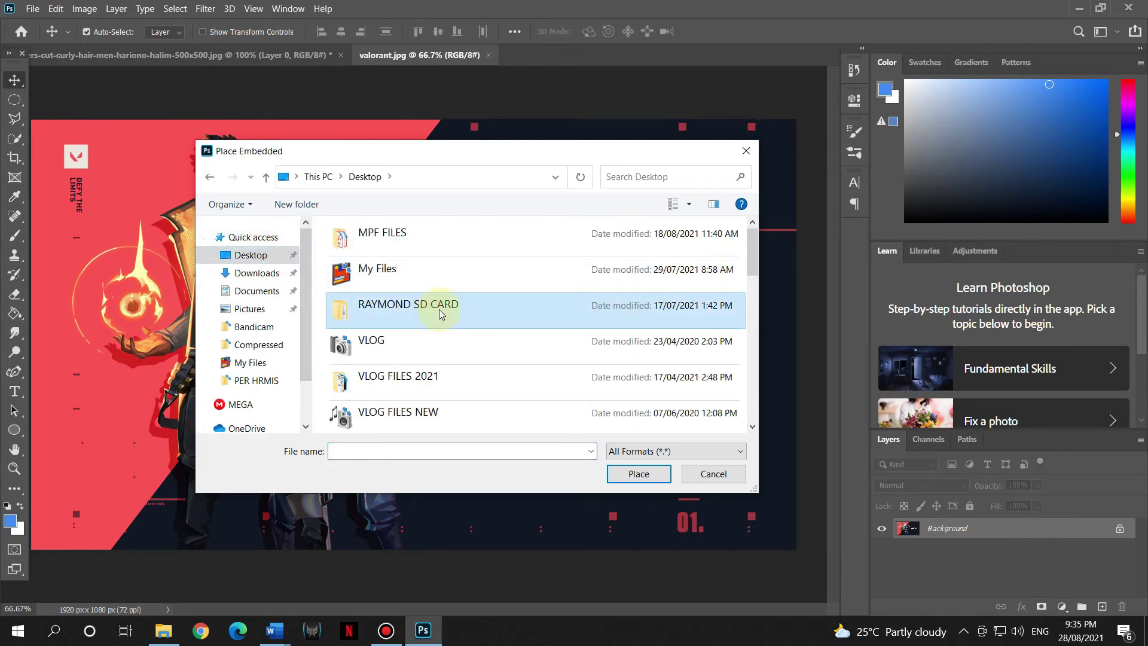
scroll(439, 314, down, 5)
click(403, 386)
double_click(428, 383)
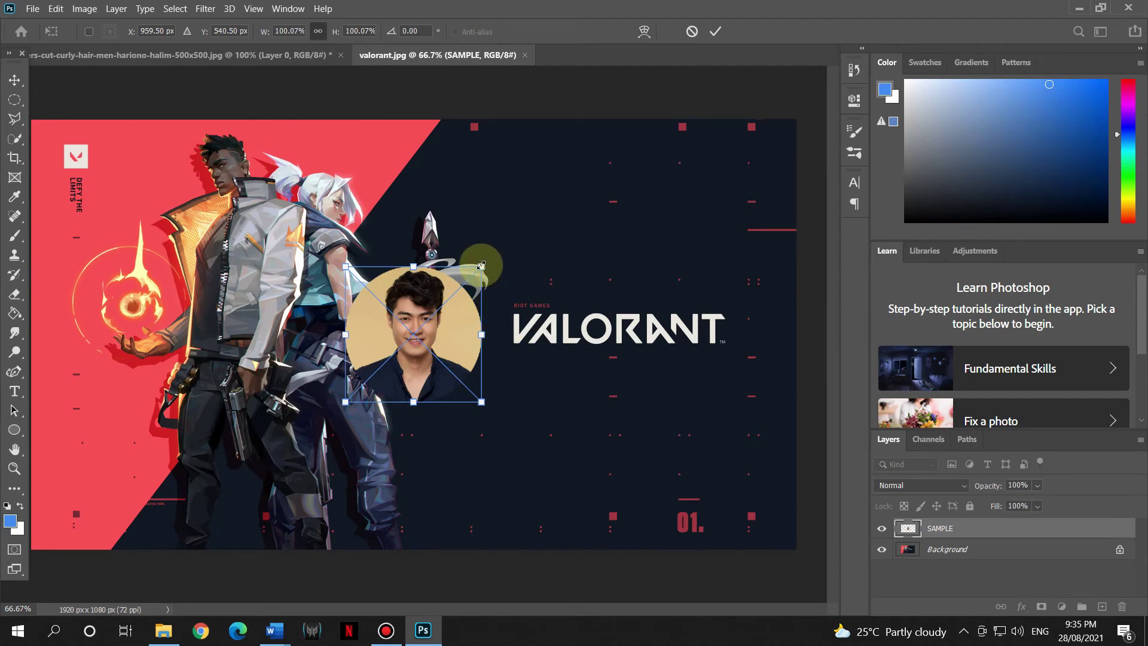
Enlarge the portrait to about 206% and move it to the banner's right side
mouse_move(482, 265)
mouse_down()
mouse_move(497, 264)
mouse_move(488, 280)
mouse_move(672, 167)
mouse_up()
click(13, 83)
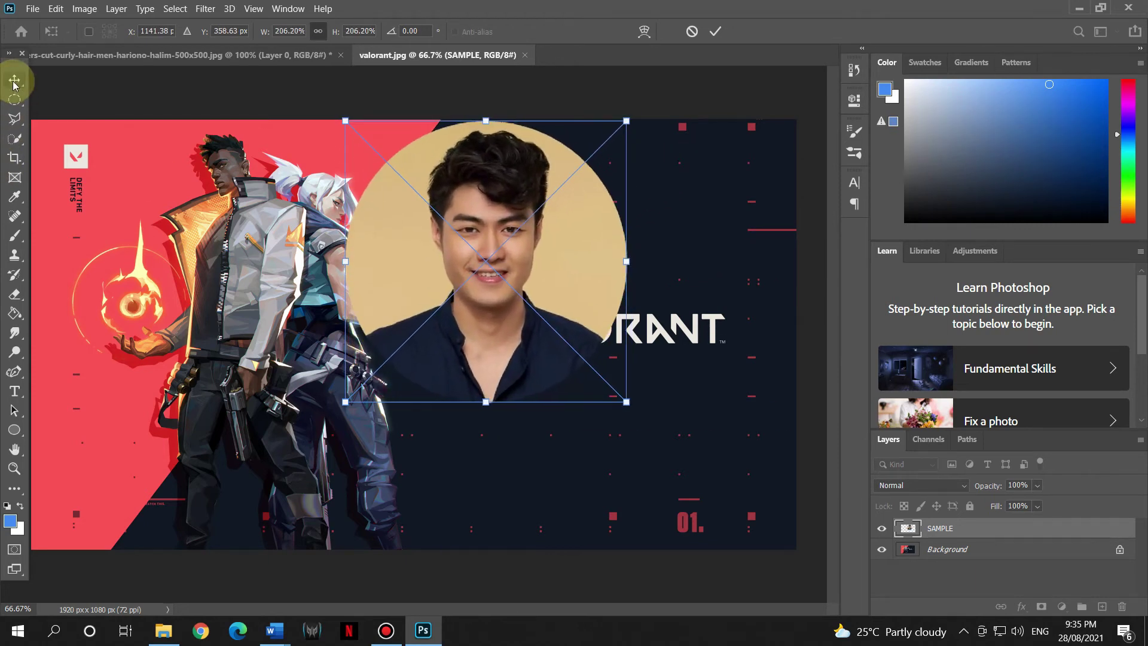
drag(477, 283, 617, 382)
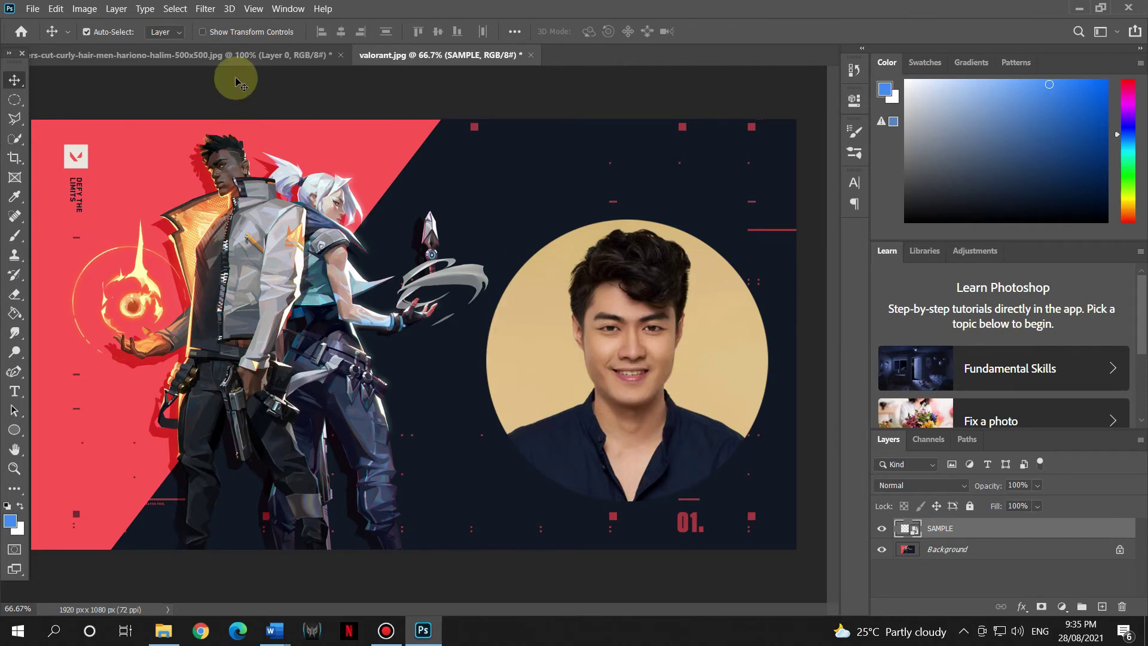
click(311, 55)
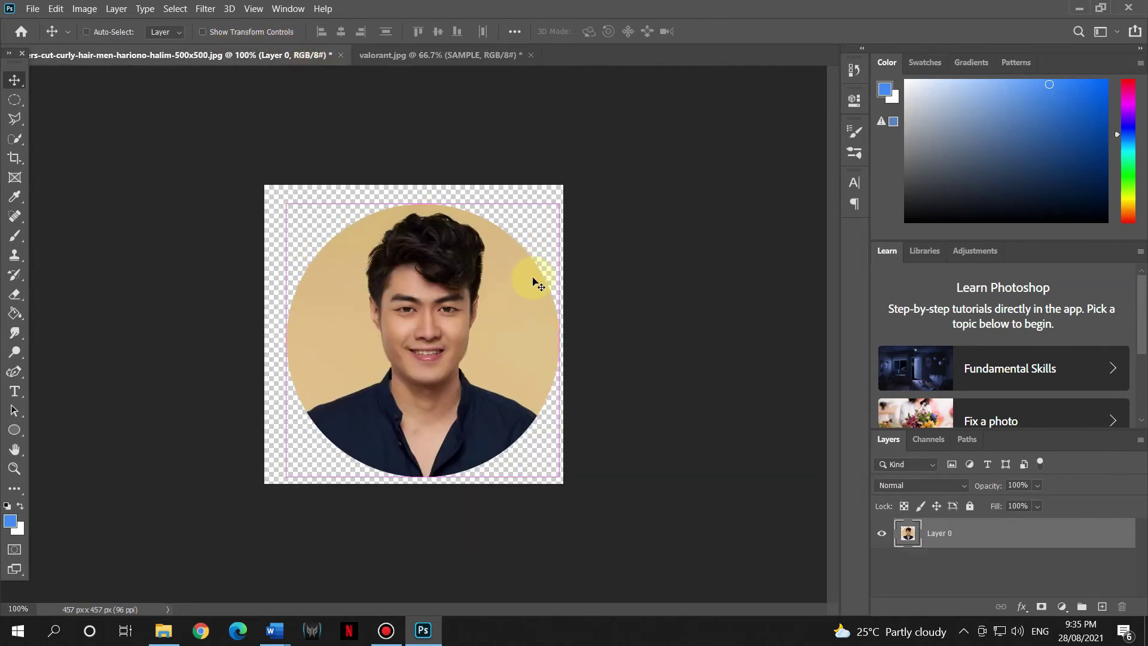
Undo the circular cut so the curly-hair portrait shows its full 500 × 500 px photo again
key(ctrl+z)
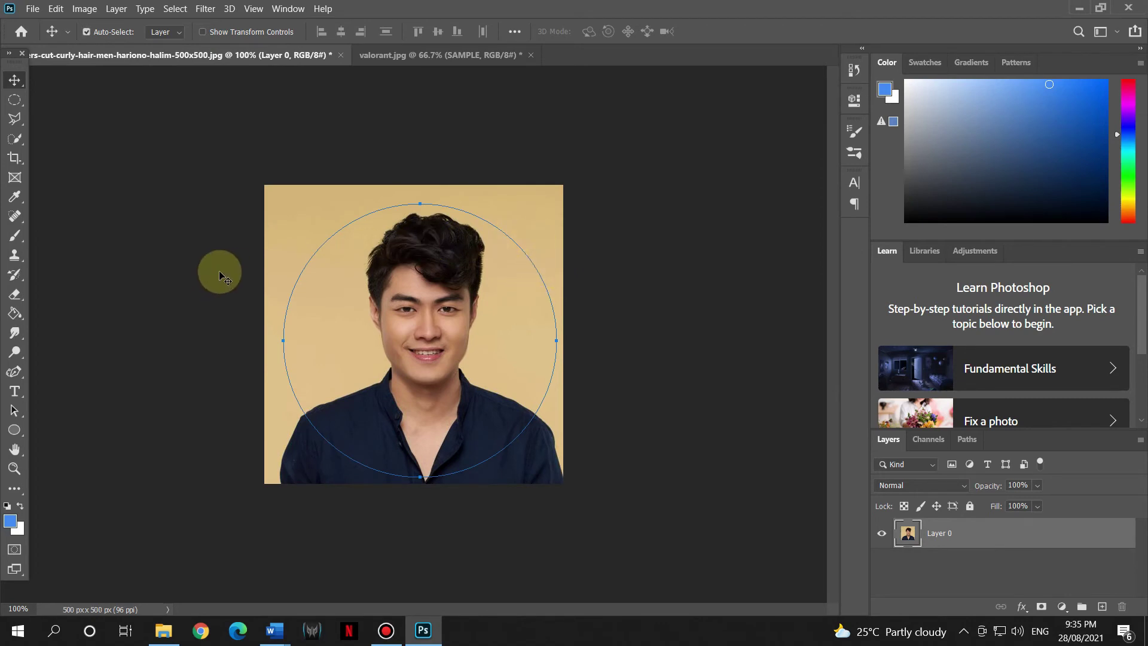
click(15, 430)
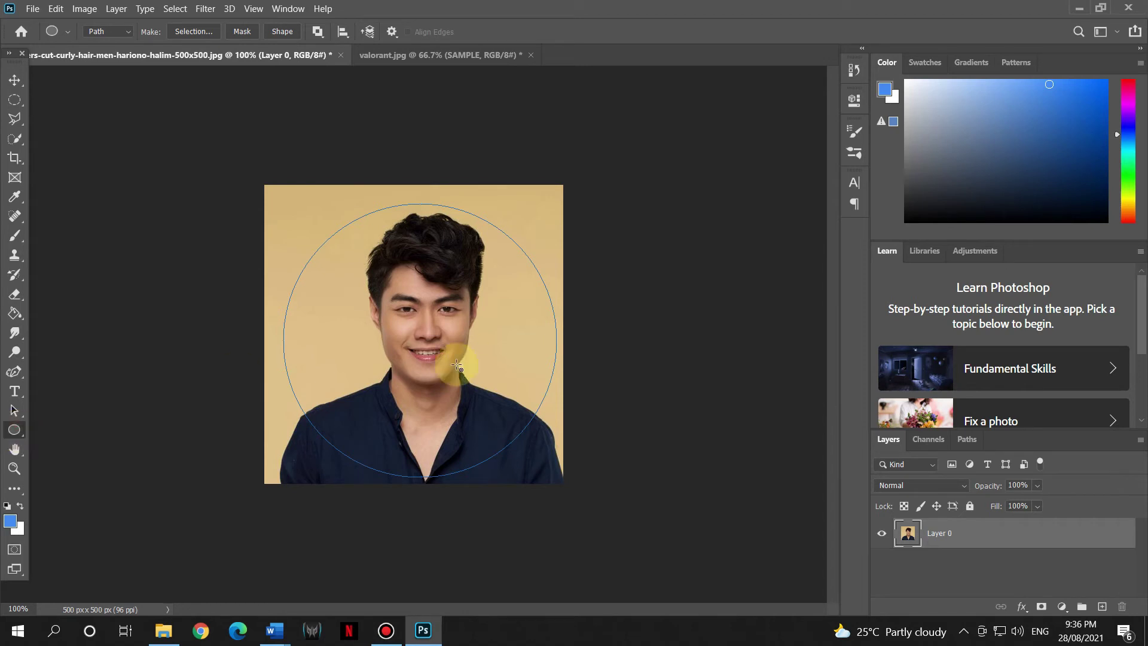
click(117, 32)
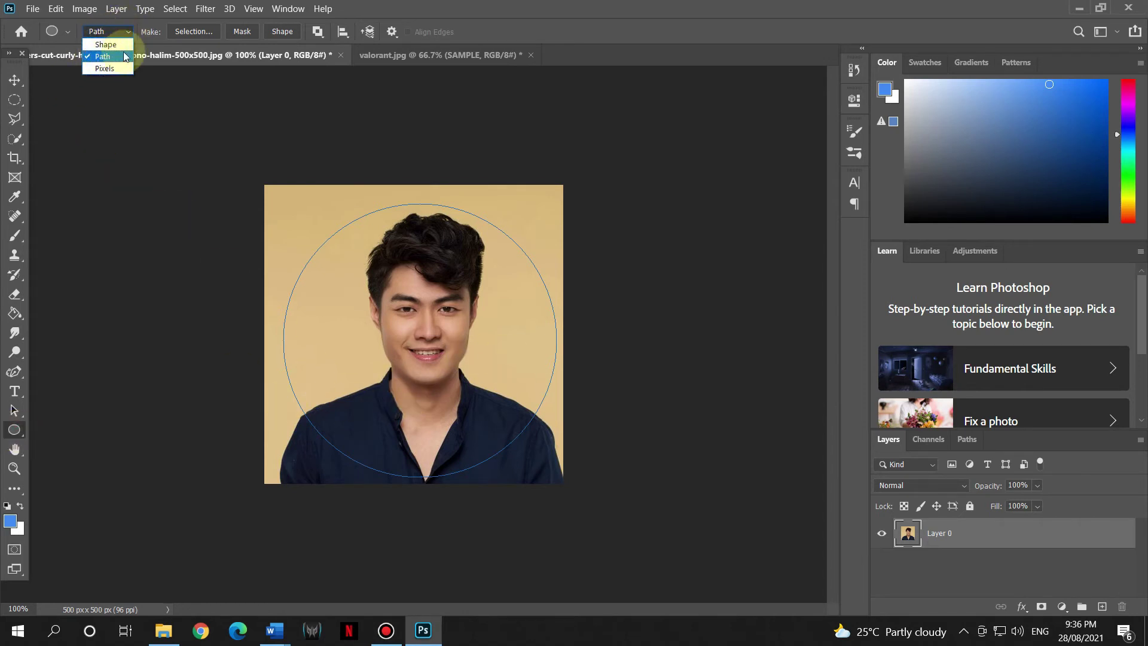
click(106, 44)
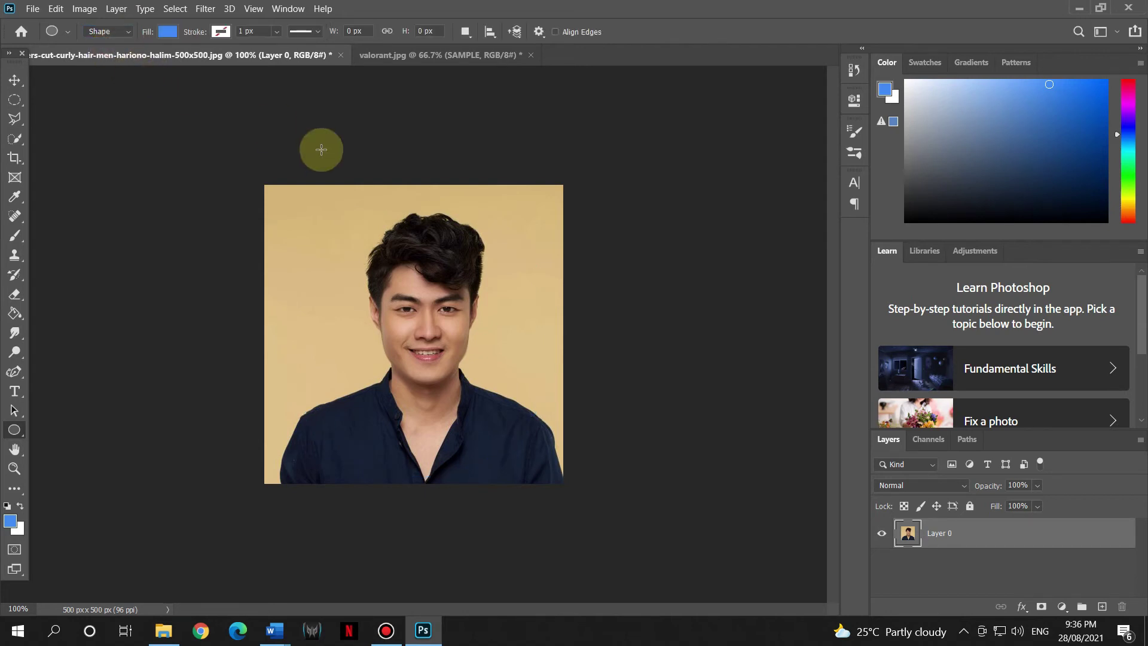
drag(297, 225, 546, 543)
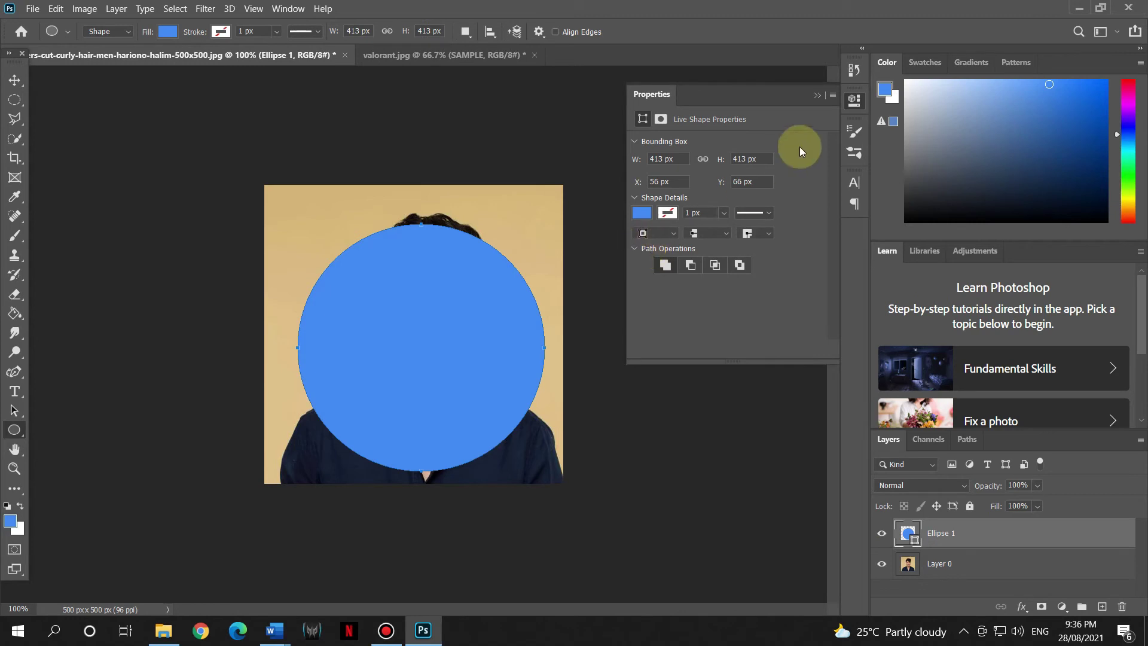
click(817, 95)
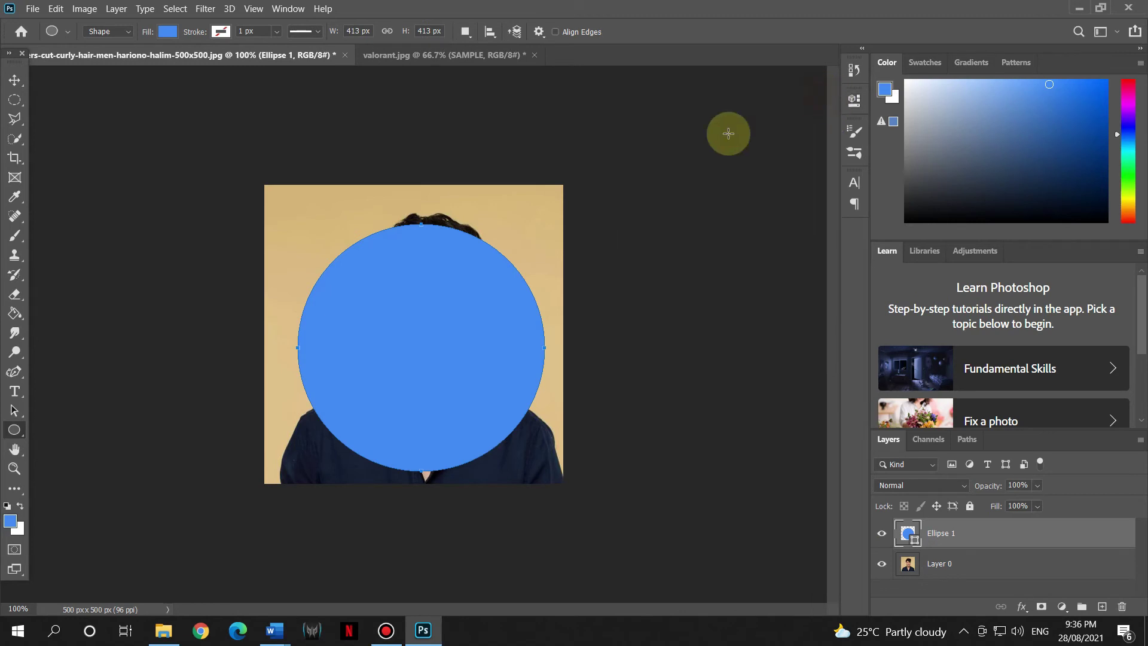
key(ctrl+z)
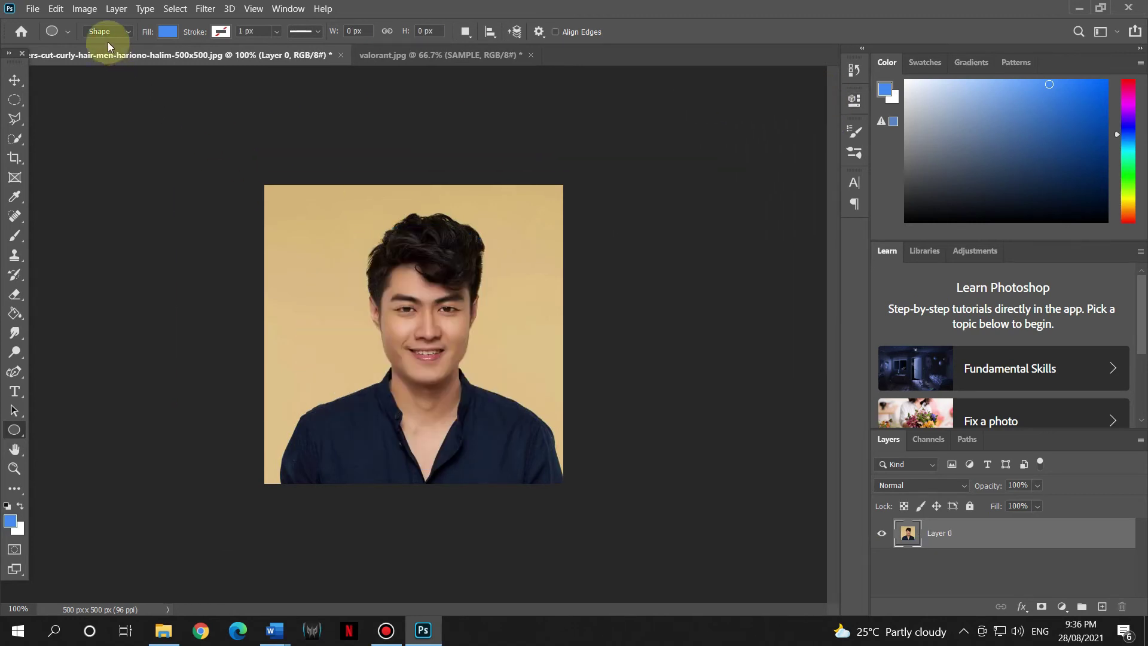
click(126, 31)
Draw a 445 × 445 px circular path around the man's head and shoulders
click(98, 51)
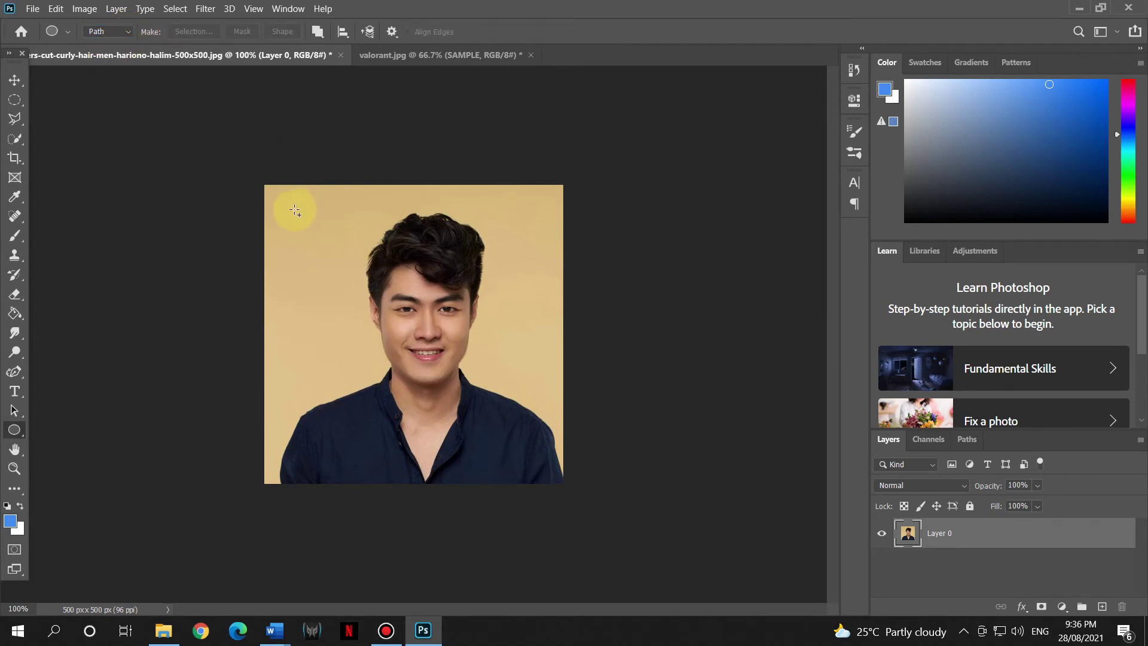
drag(295, 210, 557, 506)
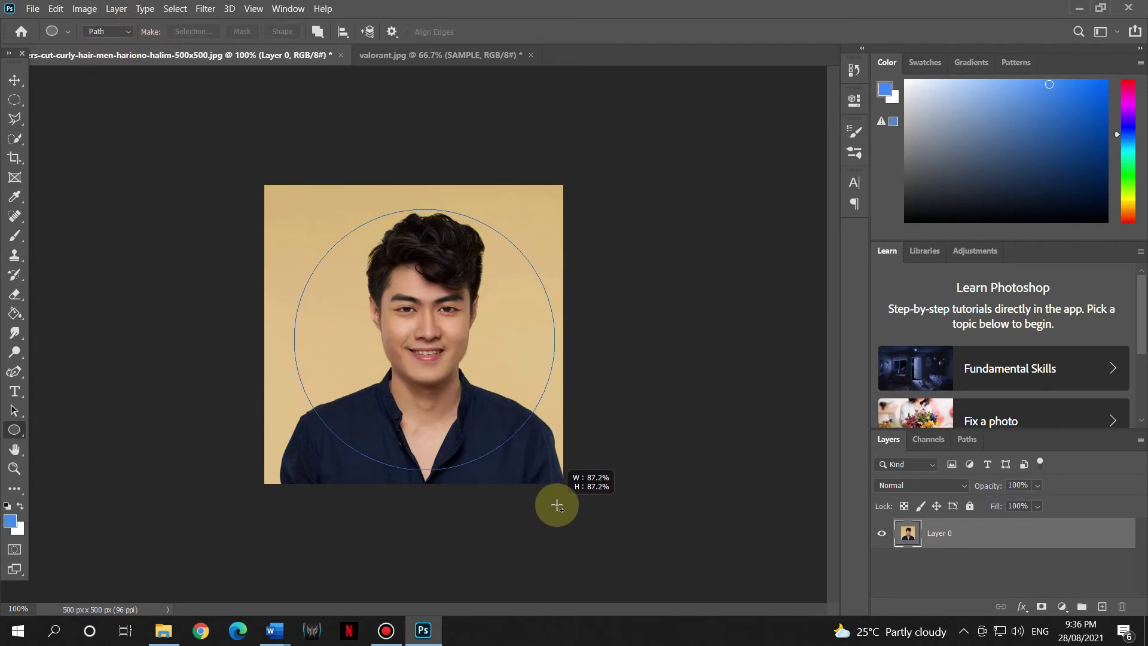
drag(557, 506, 562, 505)
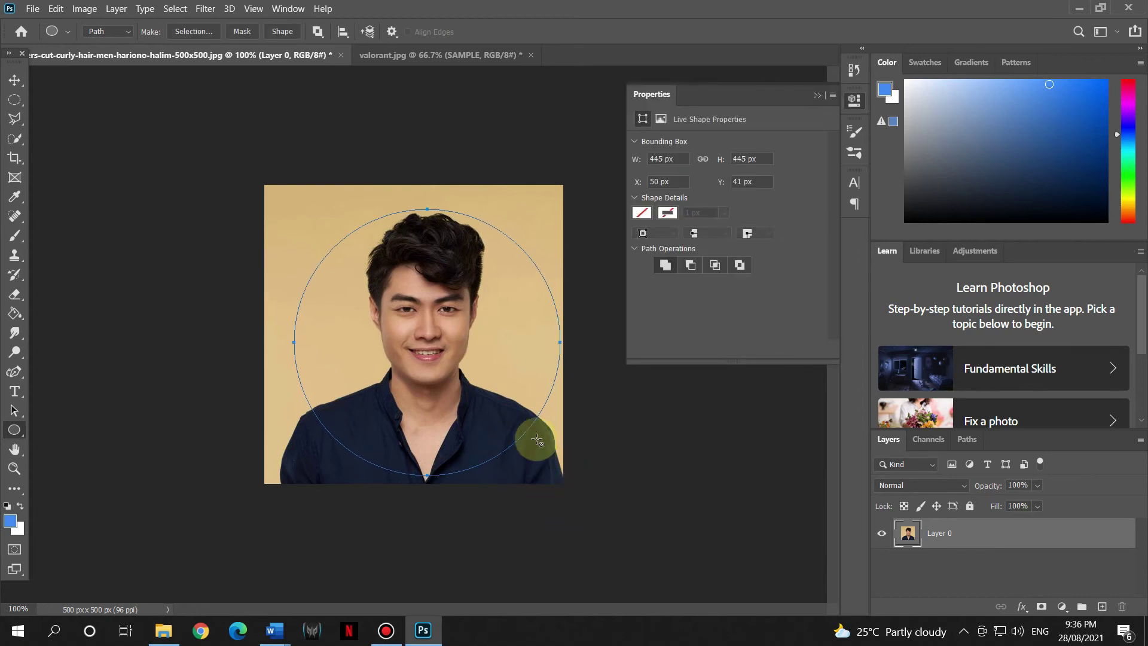
click(818, 95)
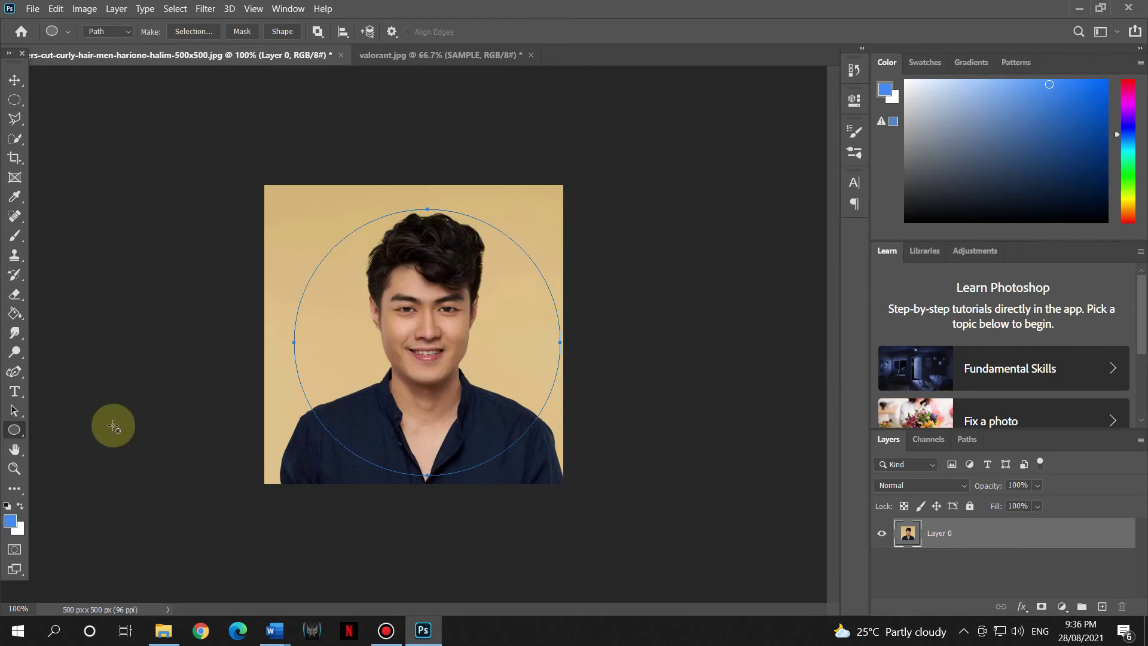
click(323, 344)
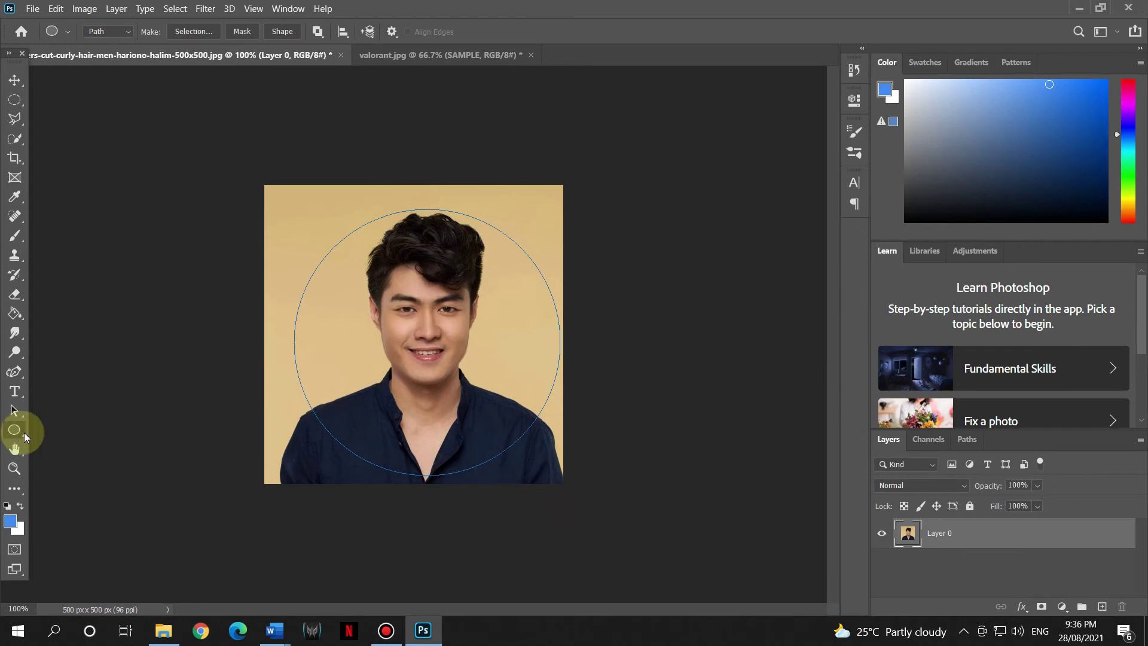
click(425, 296)
Convert the circle path into a selection and invert it to select everything outside the circle
right_click(422, 293)
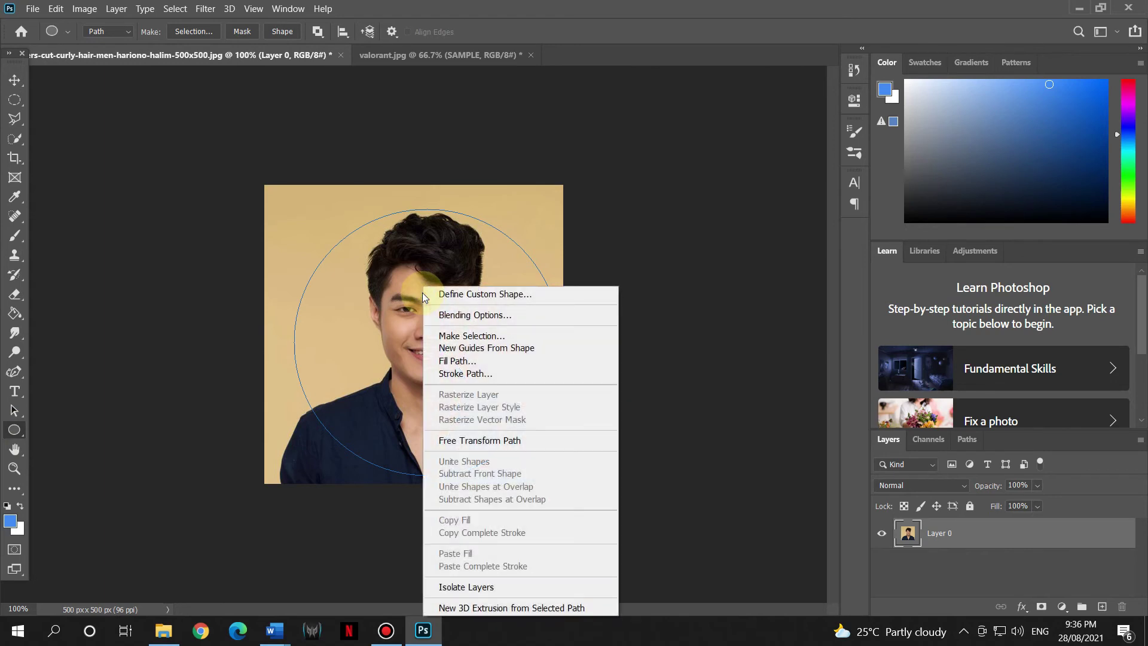
click(501, 335)
click(652, 157)
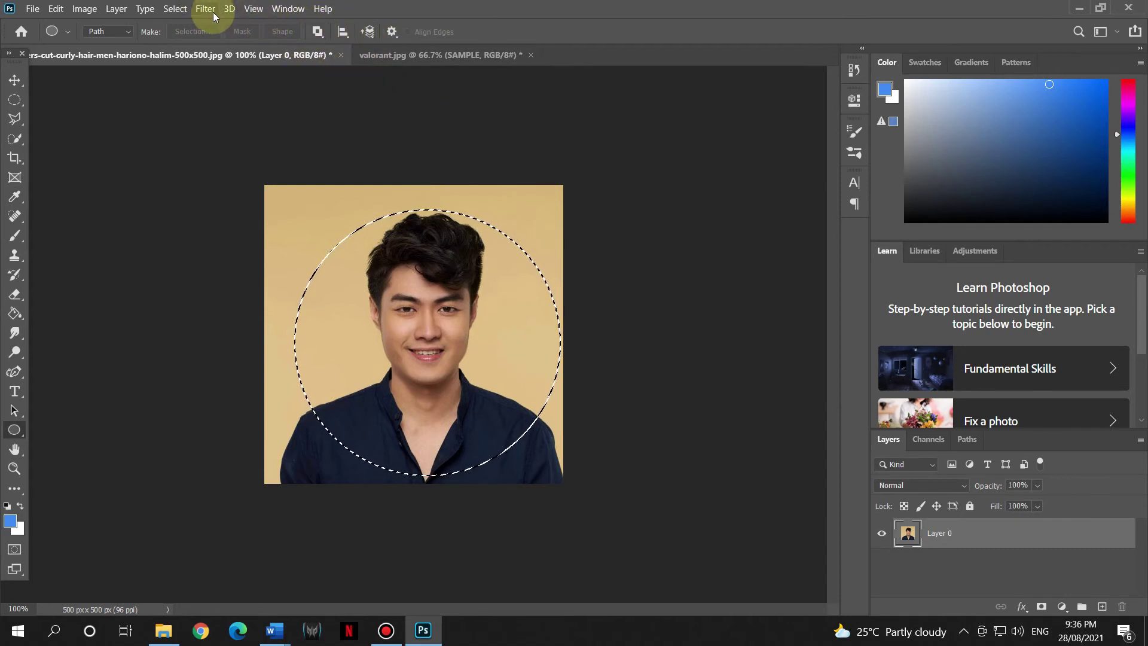
click(175, 8)
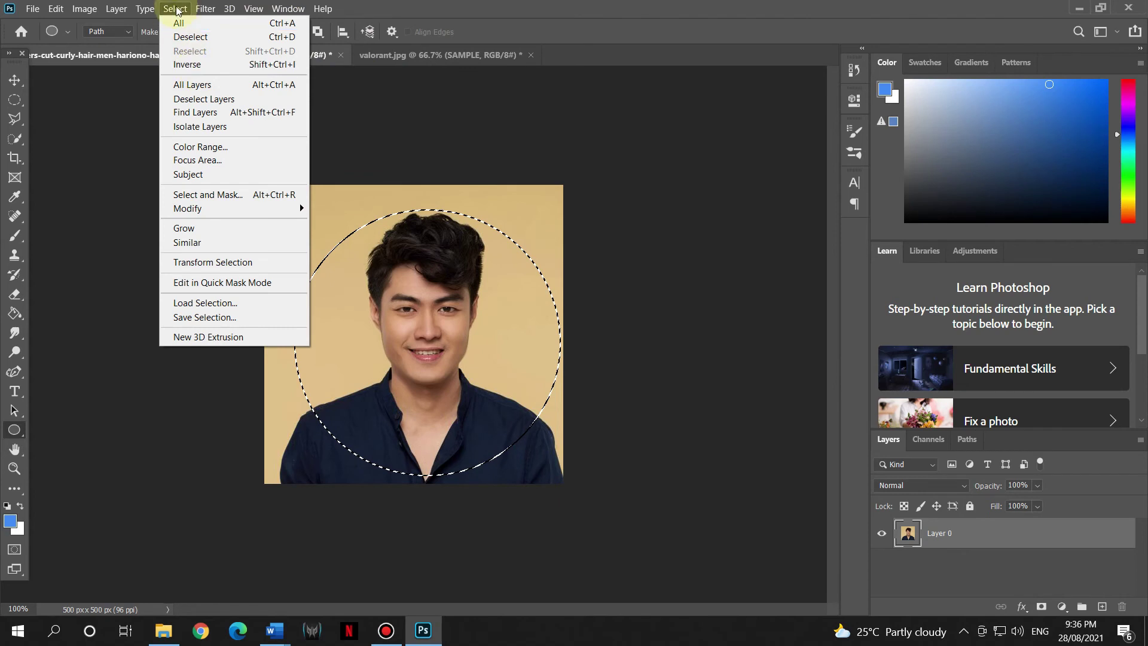
click(187, 64)
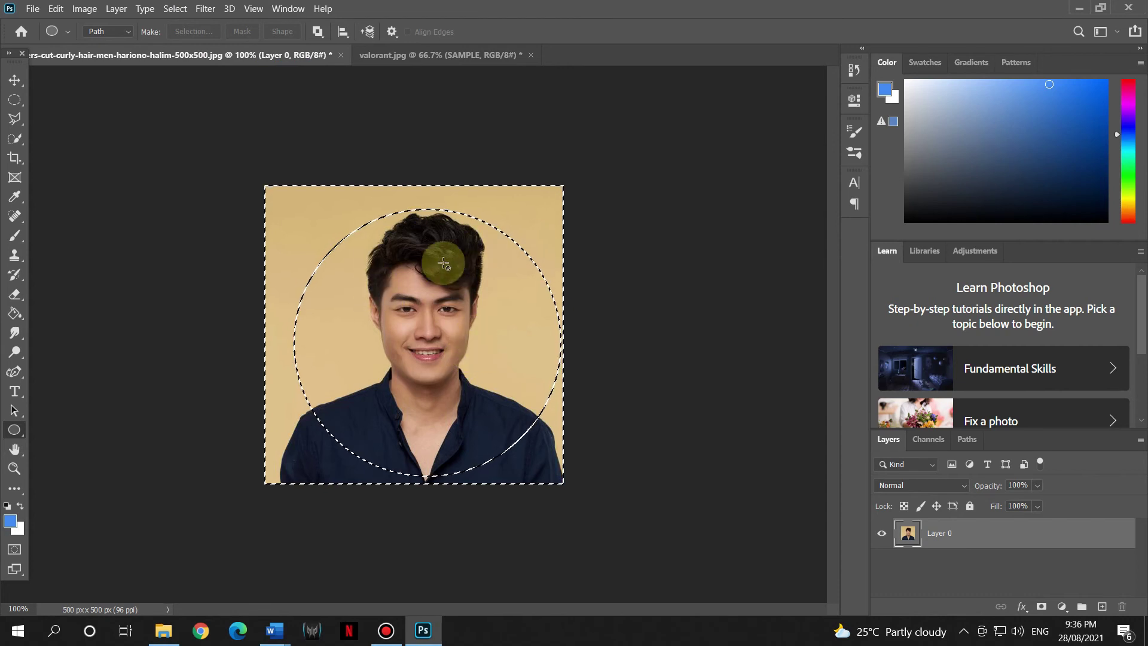
click(55, 8)
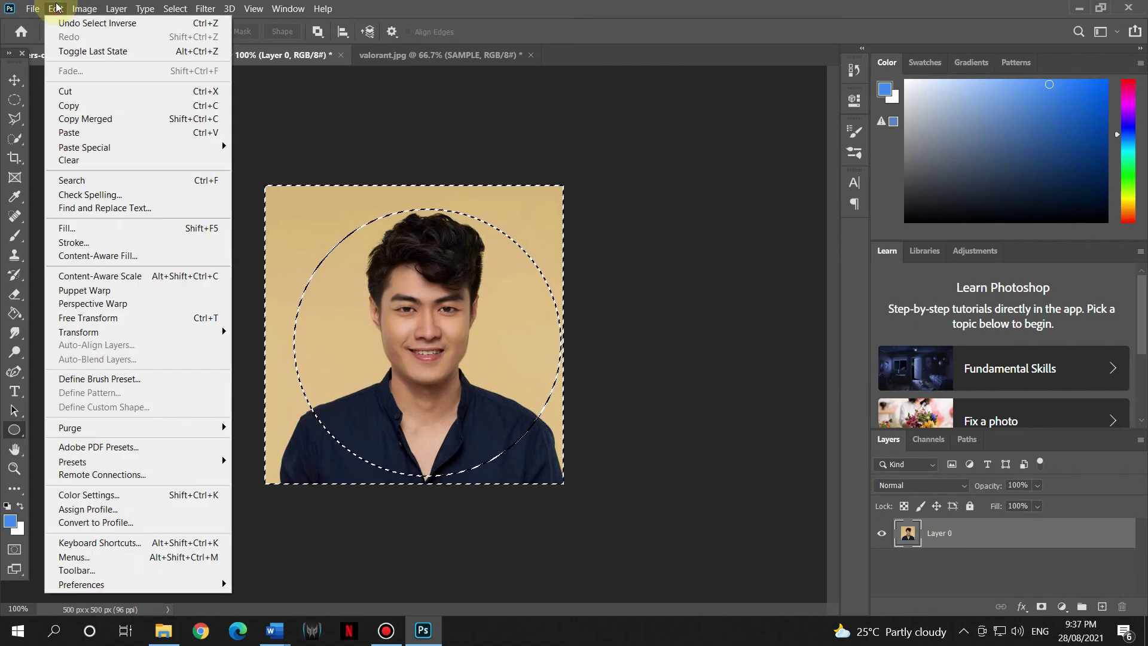
click(499, 8)
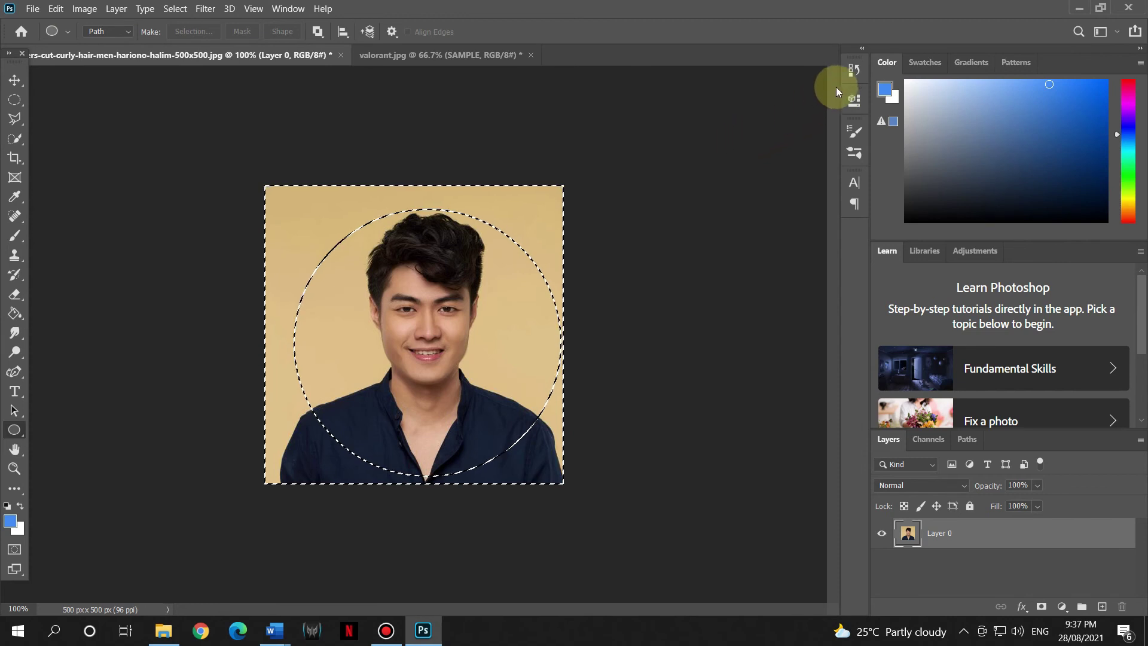
Magic-erase the beige background outside the circle, including leftover pixels at the bottom-left
click(15, 295)
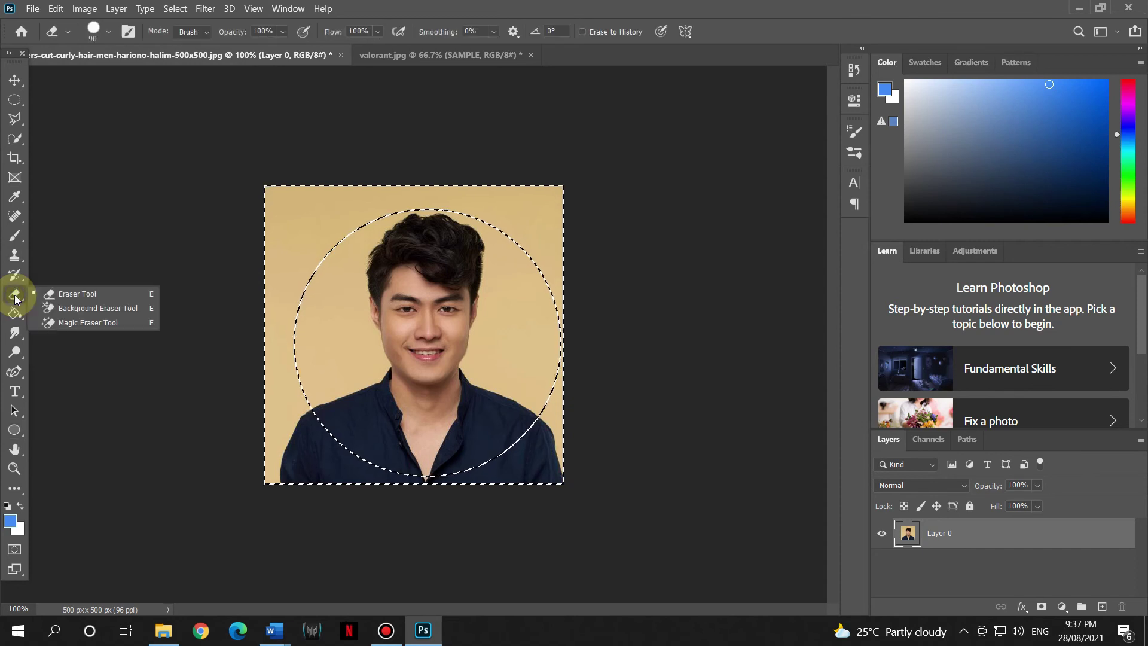
click(117, 308)
mouse_move(295, 238)
mouse_down()
mouse_move(301, 227)
mouse_move(479, 350)
mouse_move(179, 450)
mouse_move(302, 502)
mouse_move(64, 492)
mouse_move(576, 416)
mouse_up()
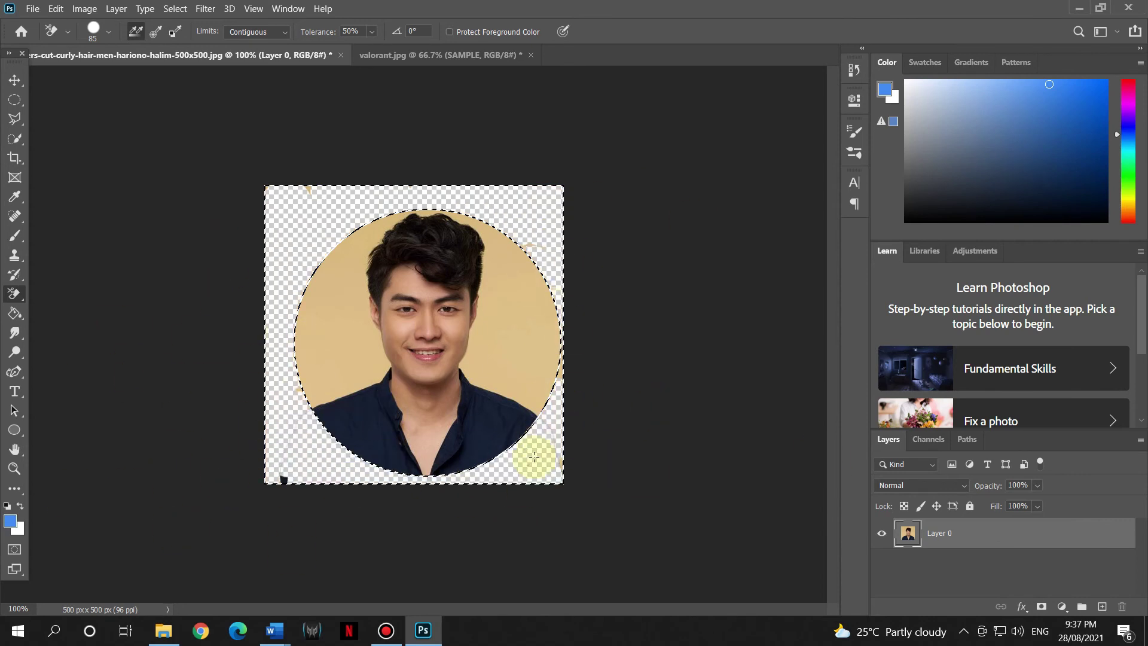
drag(230, 501, 282, 461)
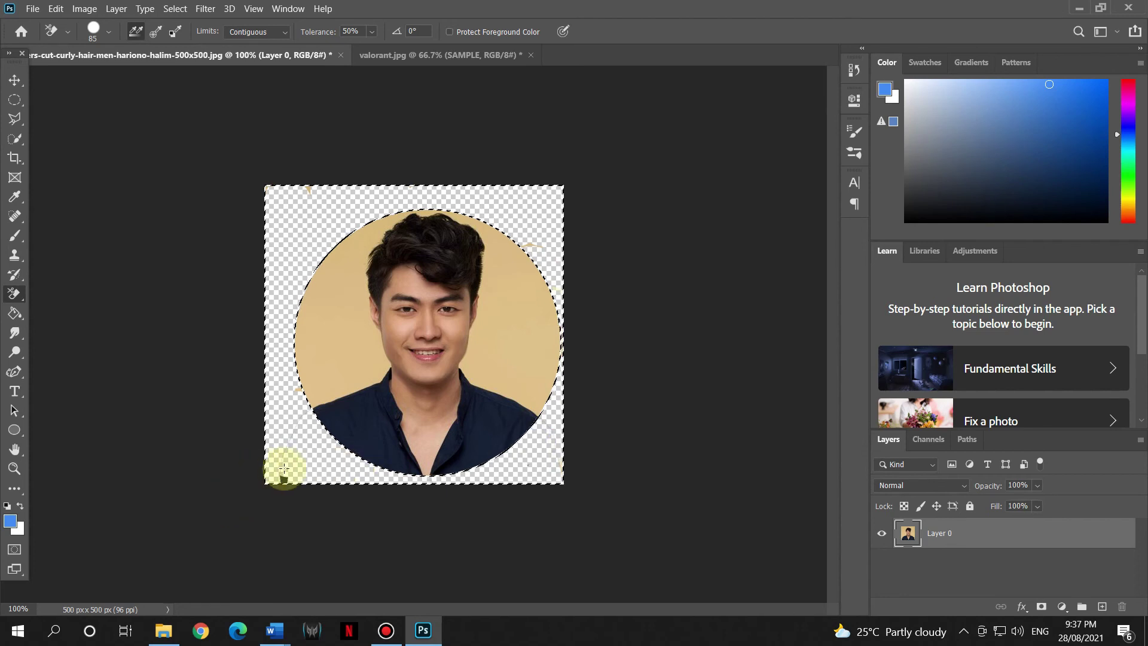